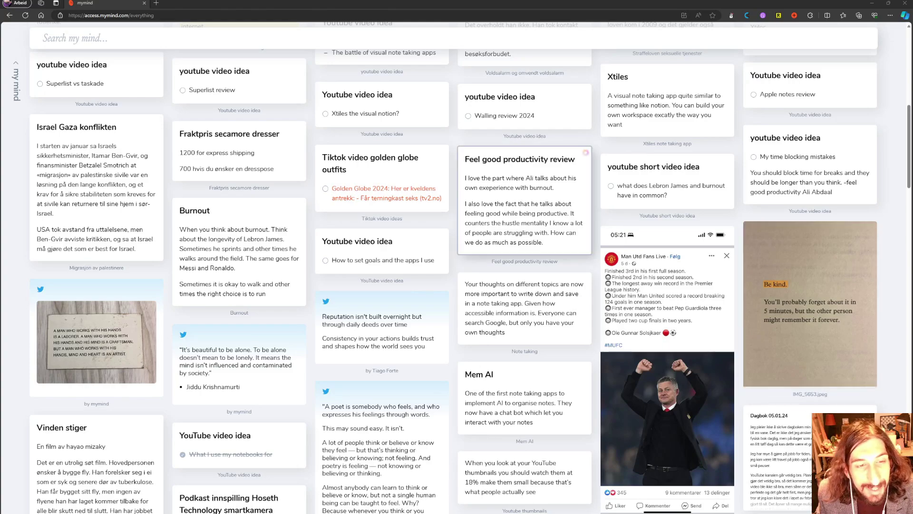
- Browse the saved mymind items, previewing the Fotball image card and the E.E. Cummings tweet card
scroll(525, 200, "up", 2)
scroll(525, 200, "down", 3)
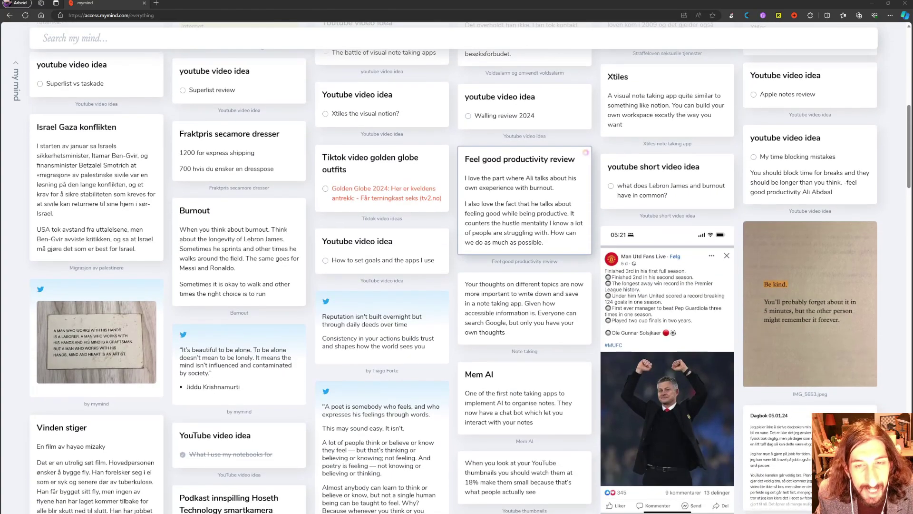
scroll(524, 214, "down", 3)
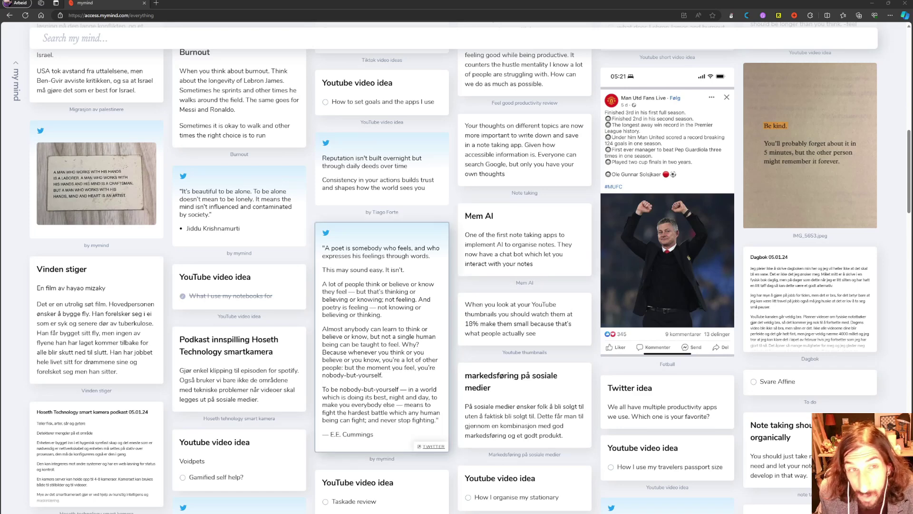
scroll(382, 333, "down", 2)
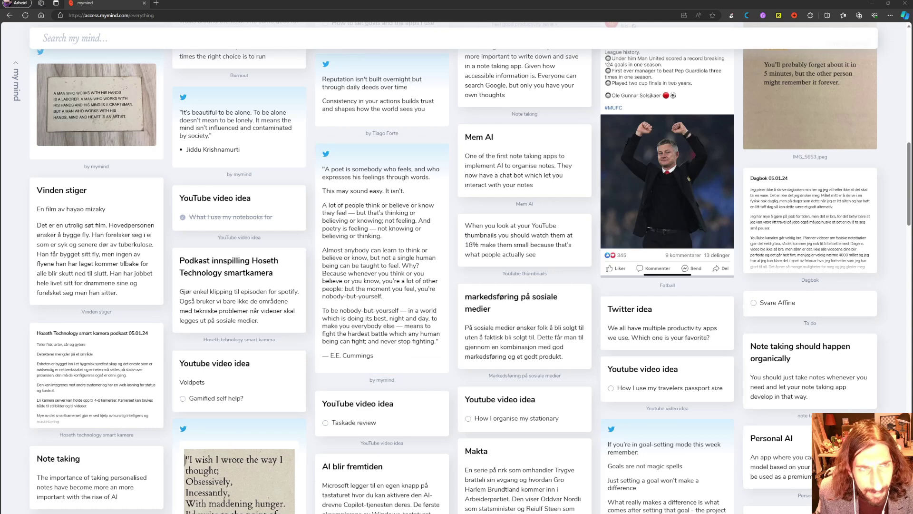
left_click(339, 36)
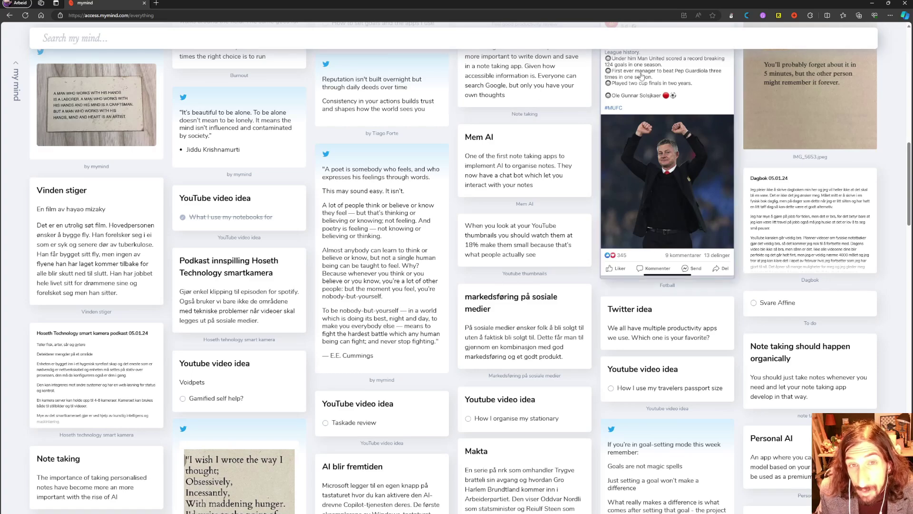
left_click(675, 164)
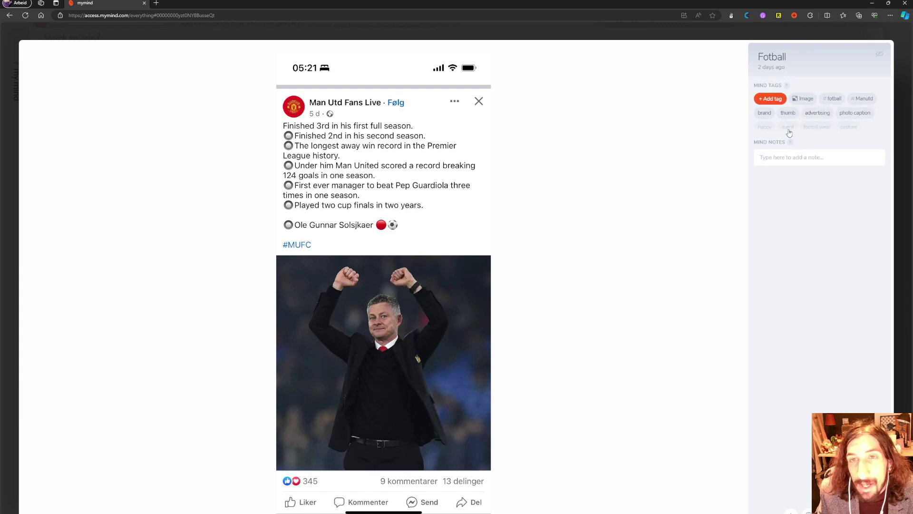
left_click(502, 36)
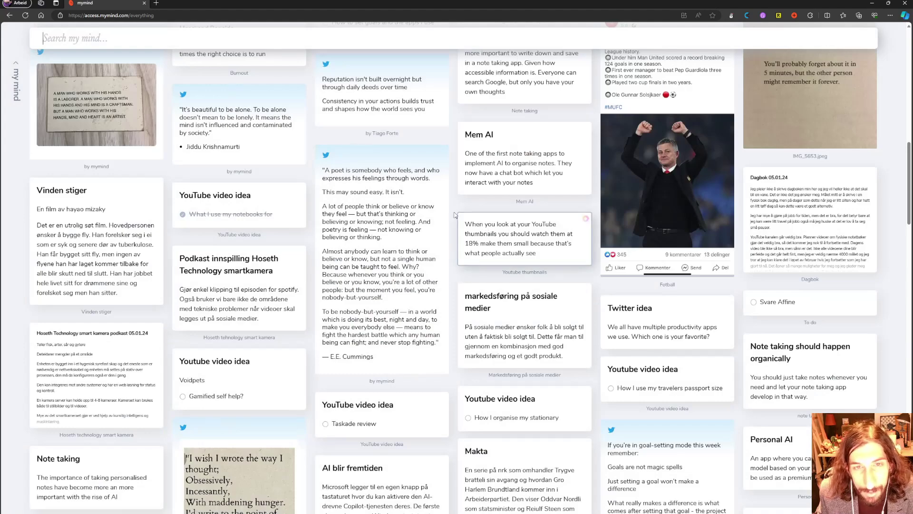
left_click(401, 184)
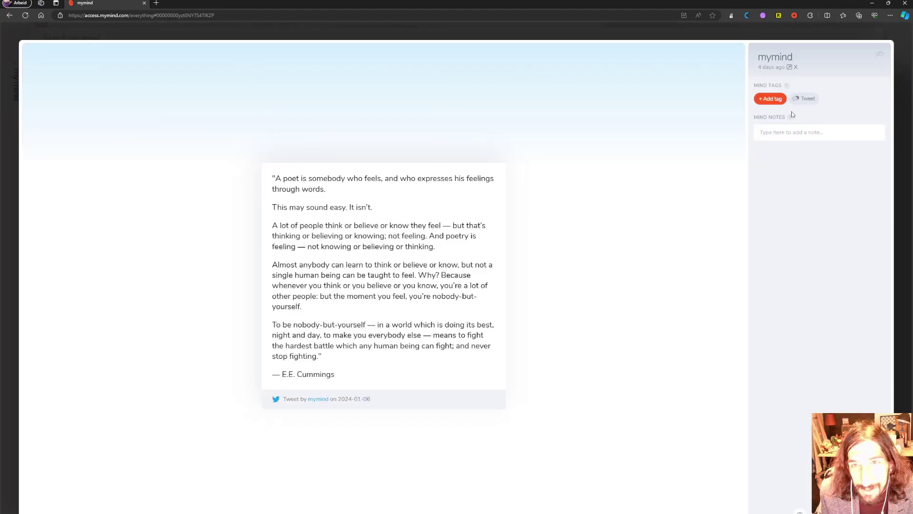
left_click(543, 38)
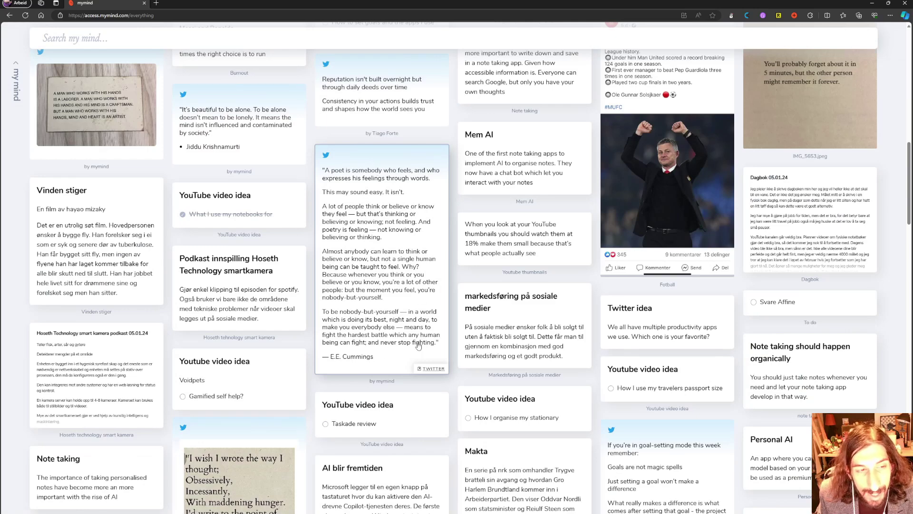
scroll(405, 290, "down", 3)
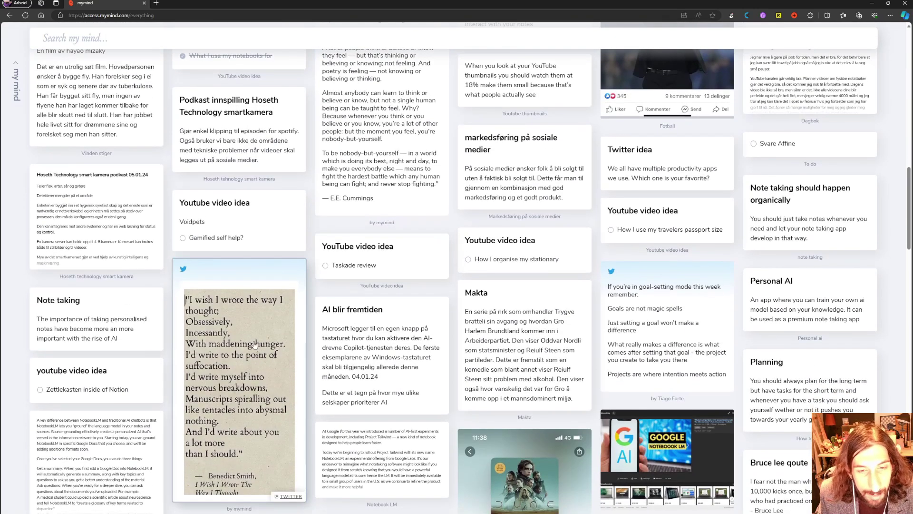
scroll(257, 335, "down", 3)
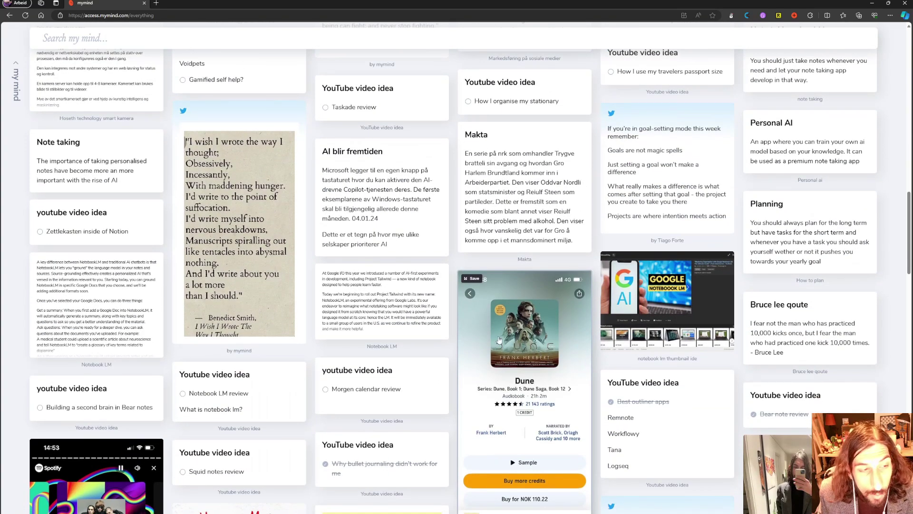
scroll(519, 342, "down", 2)
scroll(566, 337, "up", 2)
scroll(567, 336, "up", 3)
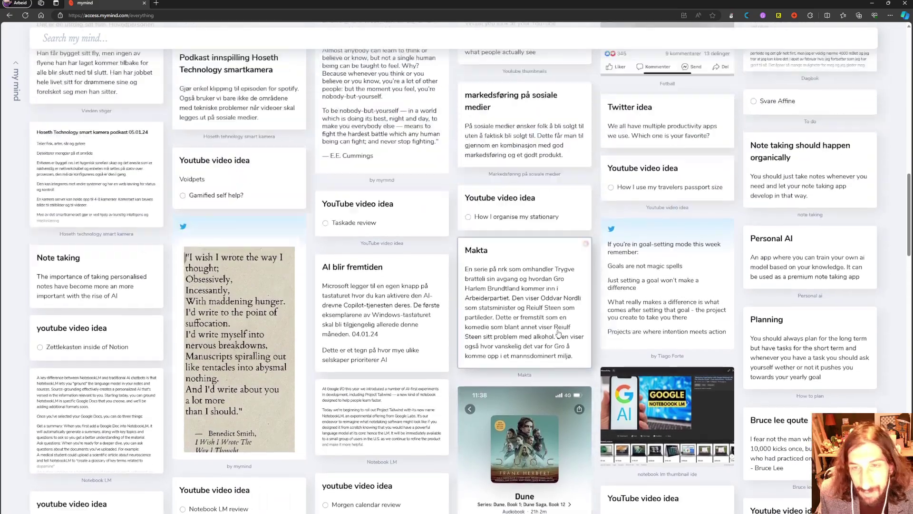
scroll(567, 336, "down", 3)
scroll(798, 356, "down", 5)
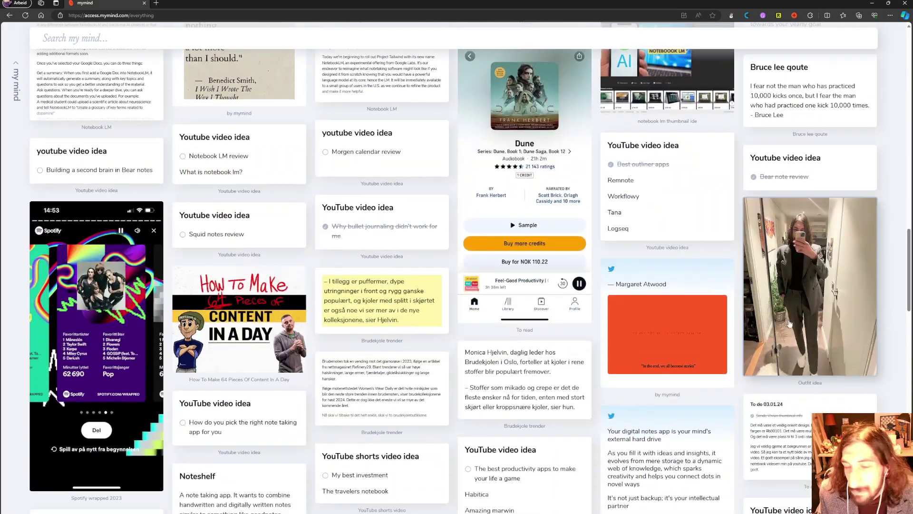
scroll(761, 330, "up", 5)
scroll(594, 327, "up", 4)
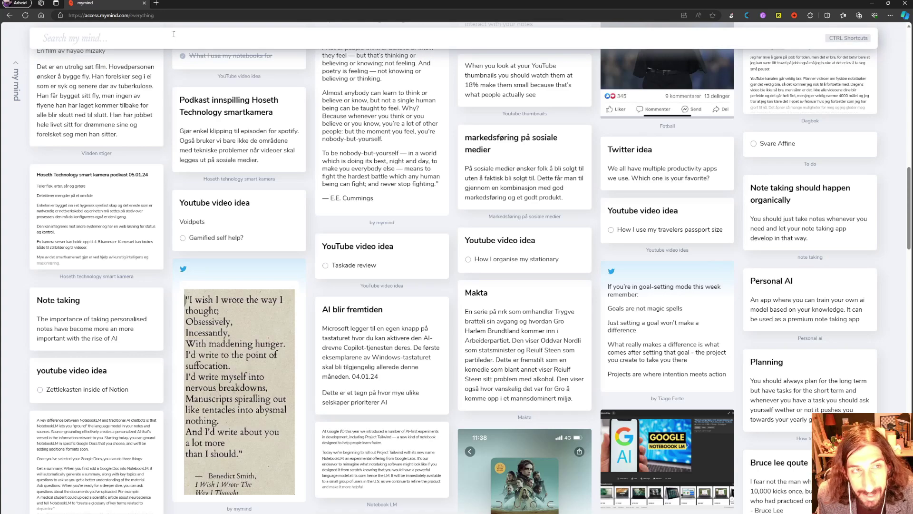
- Search the saved items for 'youtube'
left_click(173, 34)
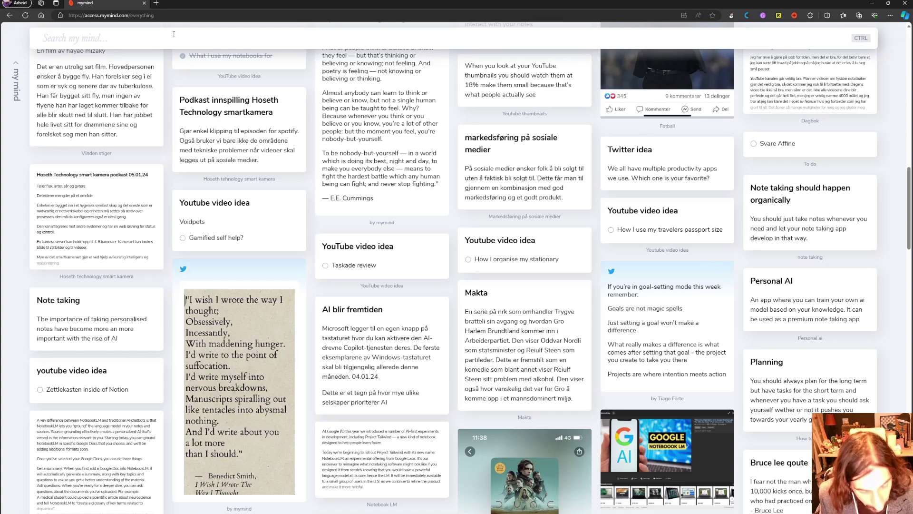
type("youtube")
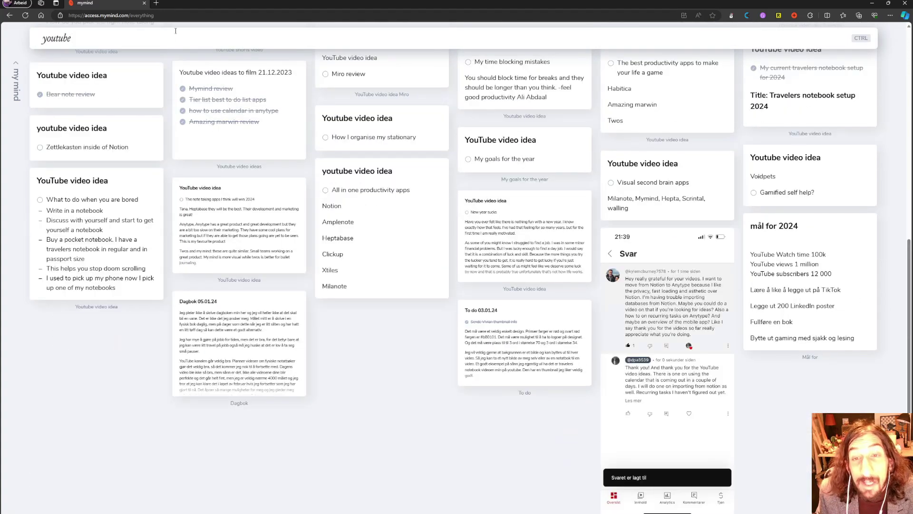
scroll(366, 200, "up", 8)
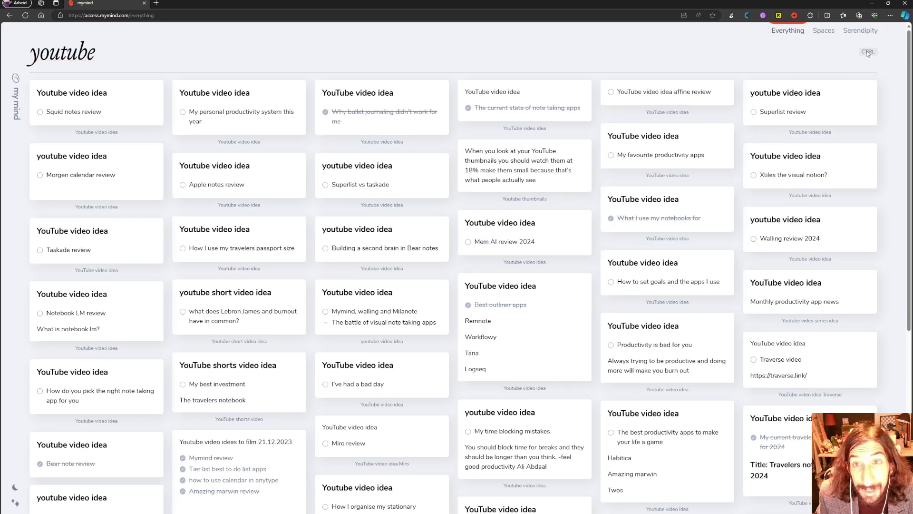
- Open the 'Shortcuts to rule your mind' search-tips panel beside the results
left_click(867, 52)
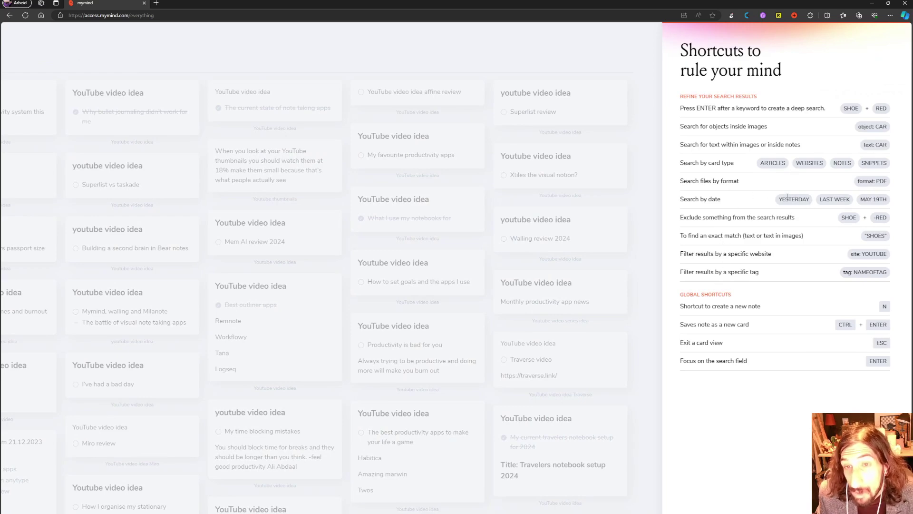
left_click(510, 140)
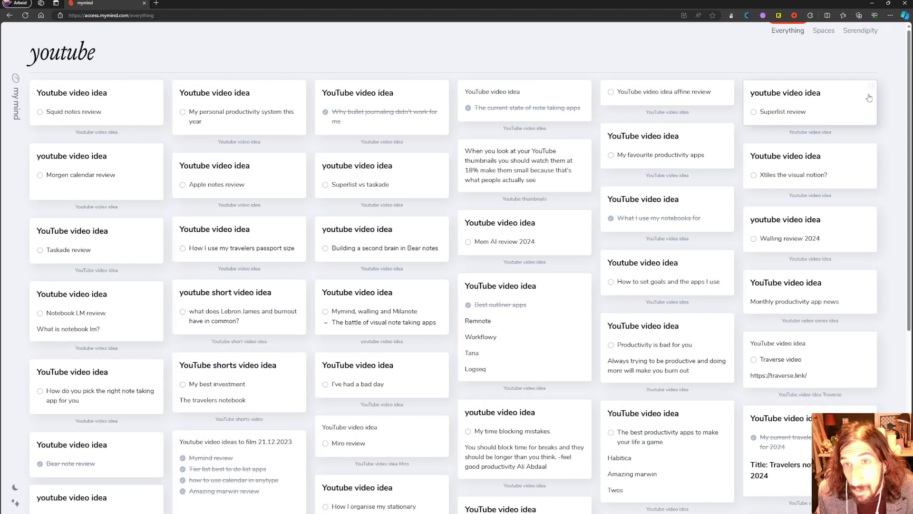
left_click(867, 54)
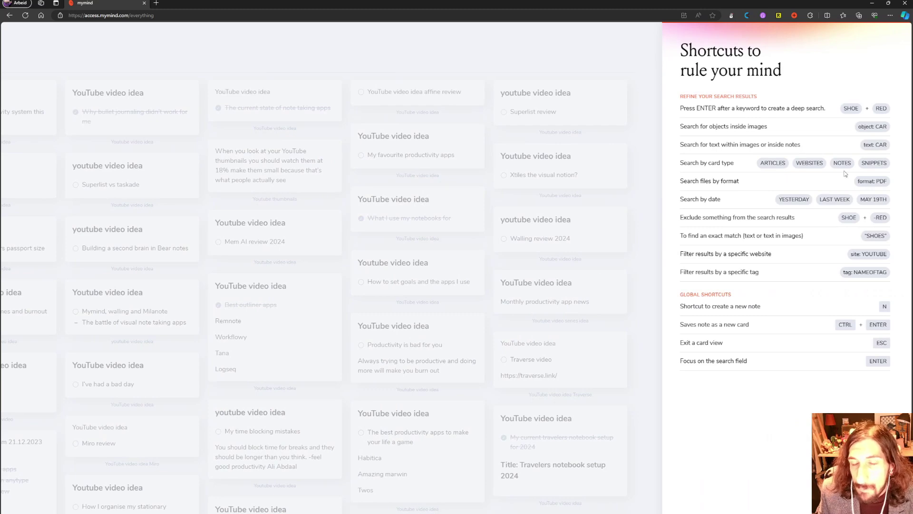
- Close the mymind shortcuts panel and open Walling's '-youtube test' wall from the Inbox
left_click(605, 57)
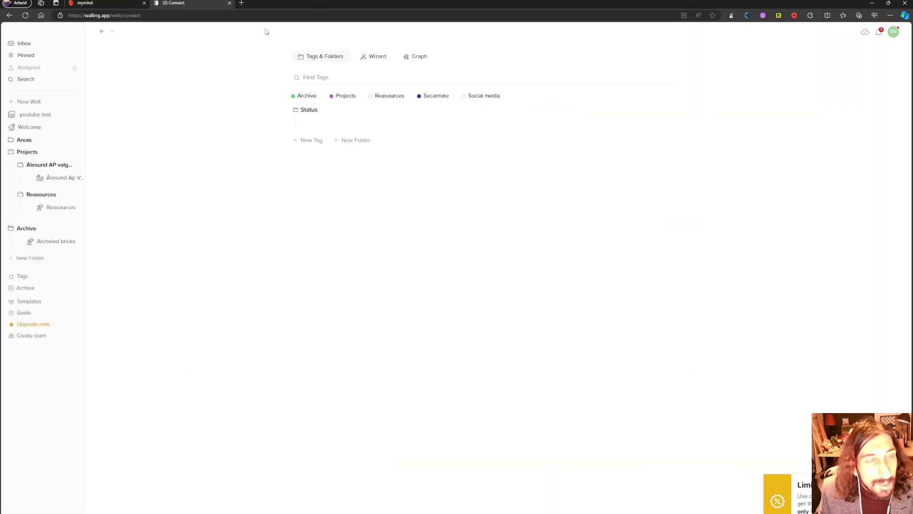
left_click(32, 48)
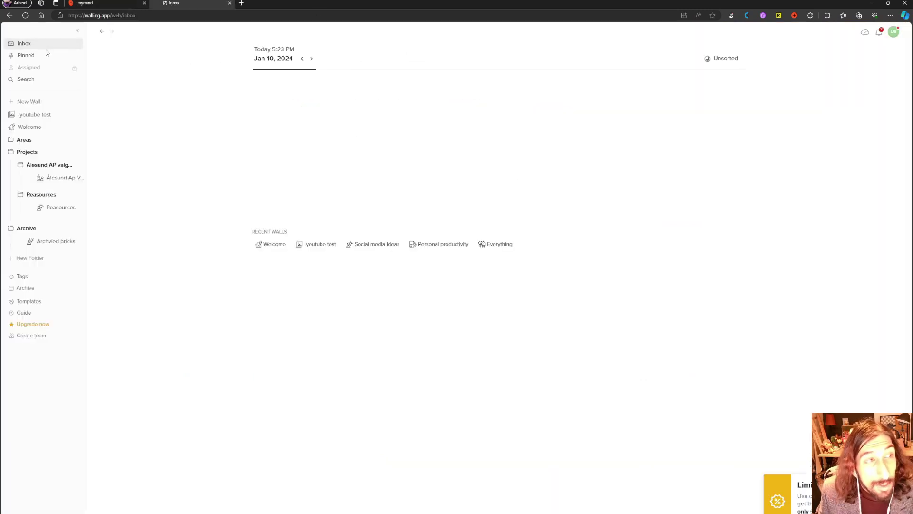
left_click(41, 117)
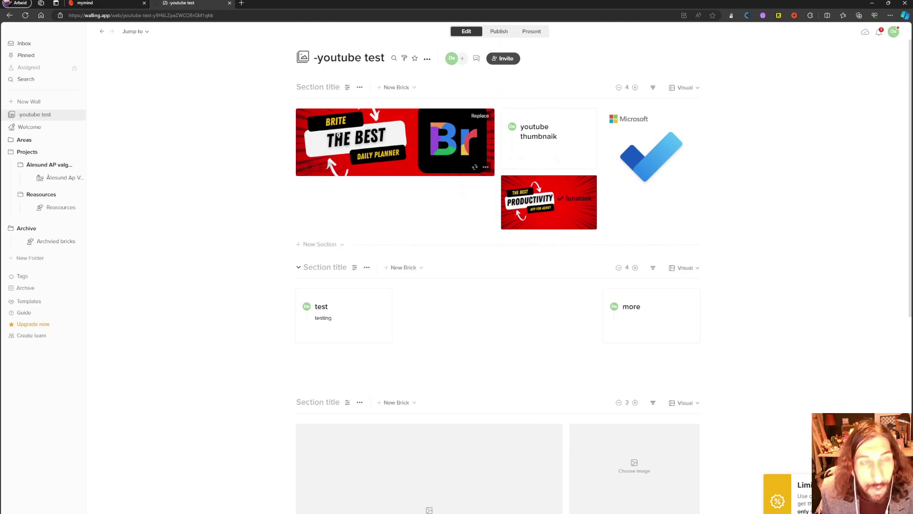
- Move the youtube thumbnaik card to the start of the first section
scroll(489, 189, "down", 2)
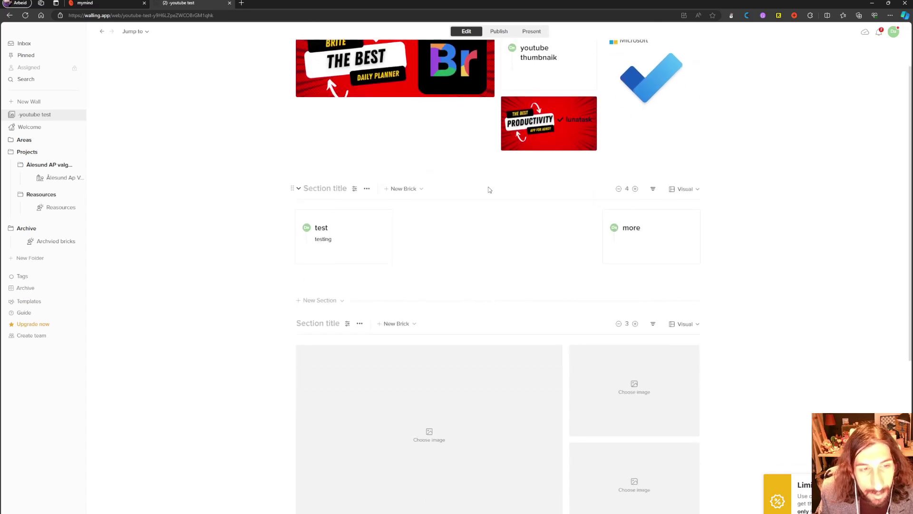
scroll(489, 189, "down", 6)
scroll(410, 206, "up", 2)
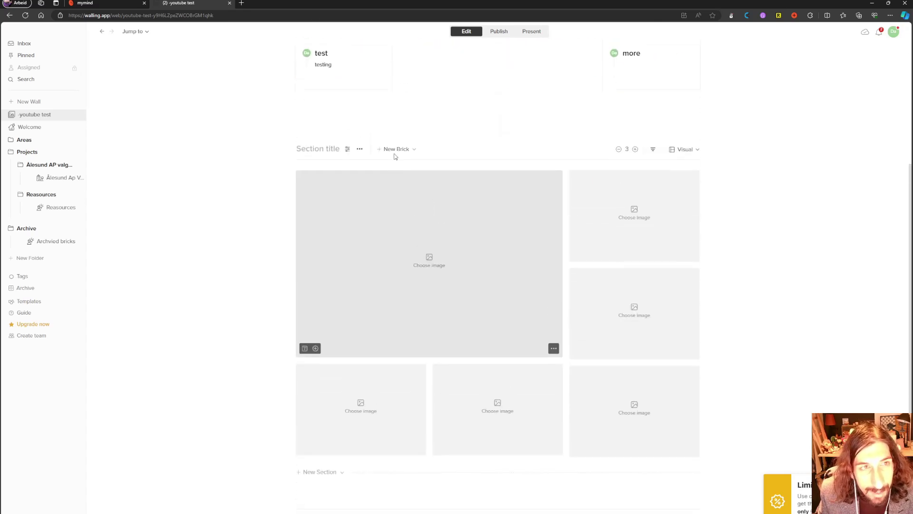
scroll(394, 156, "up", 7)
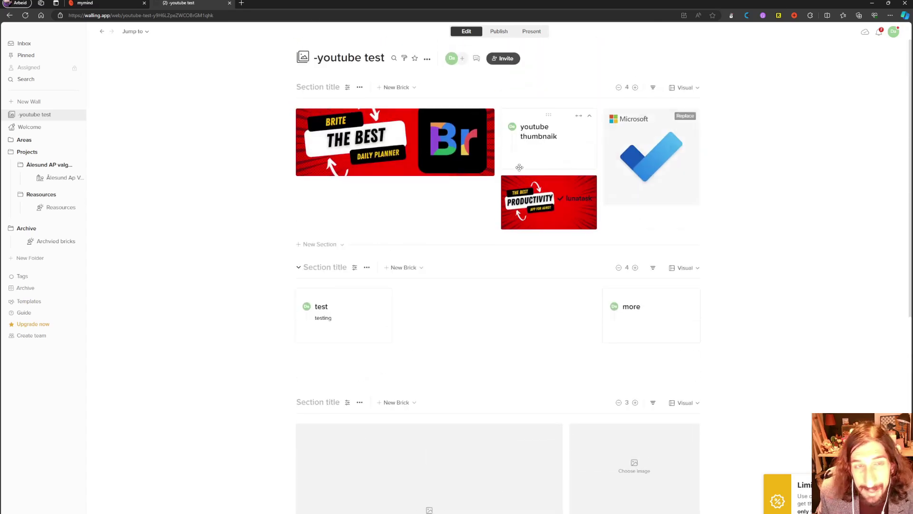
left_click_drag(550, 114, 333, 114)
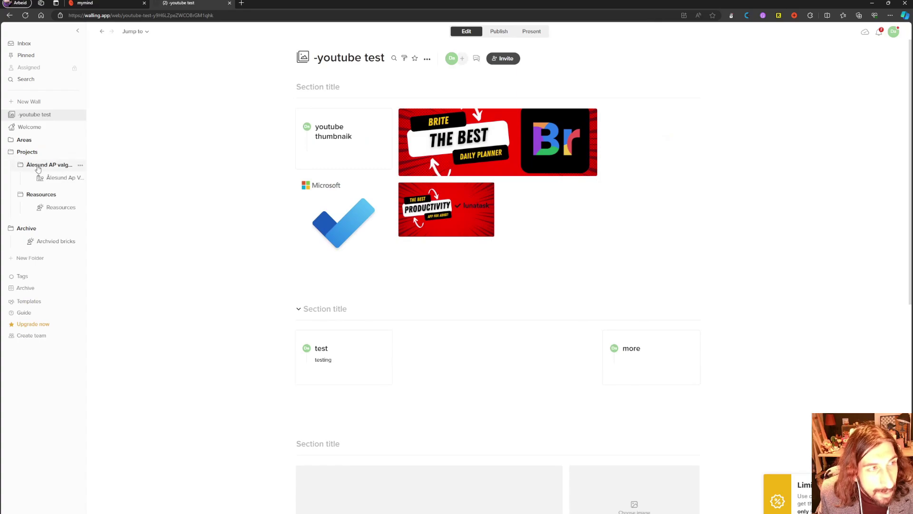
left_click(50, 207)
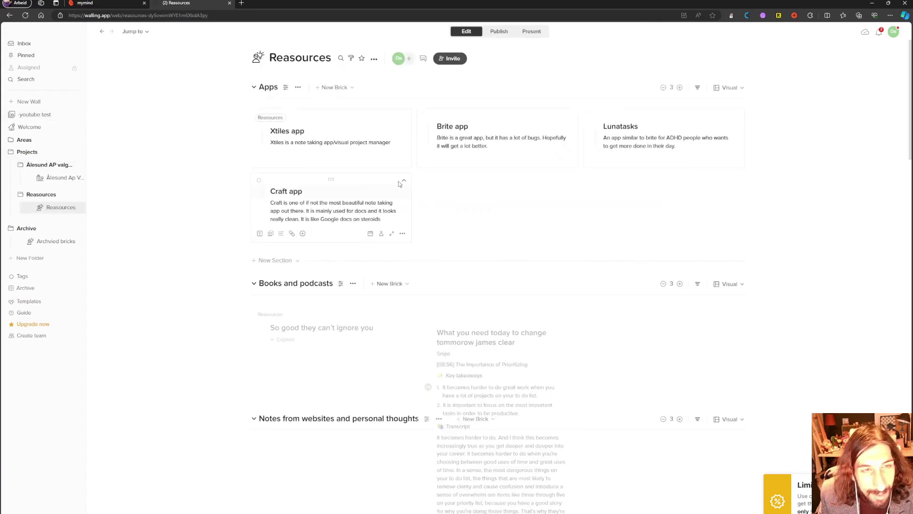
scroll(496, 203, "down", 15)
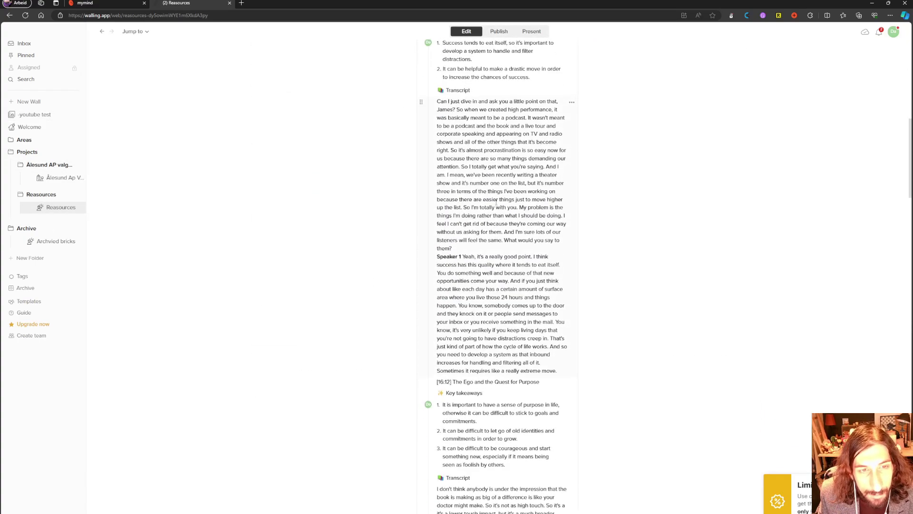
scroll(496, 202, "down", 20)
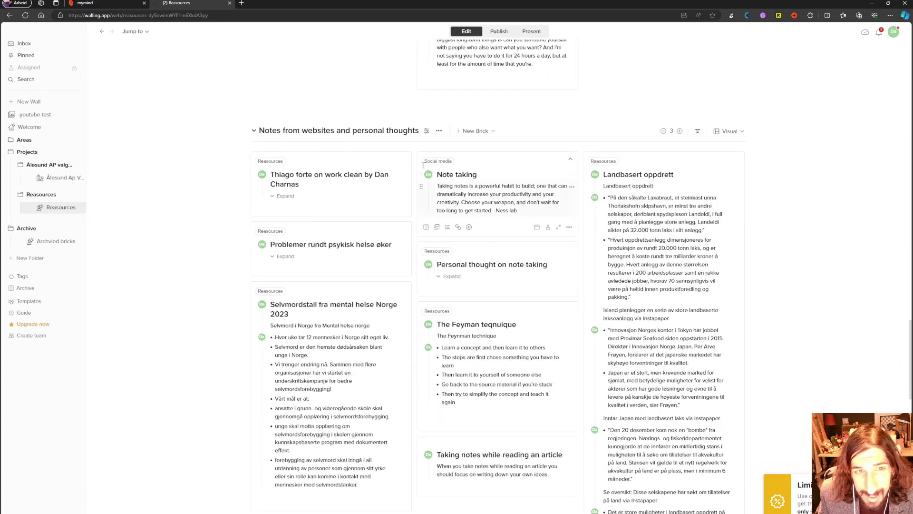
scroll(528, 228, "up", 6)
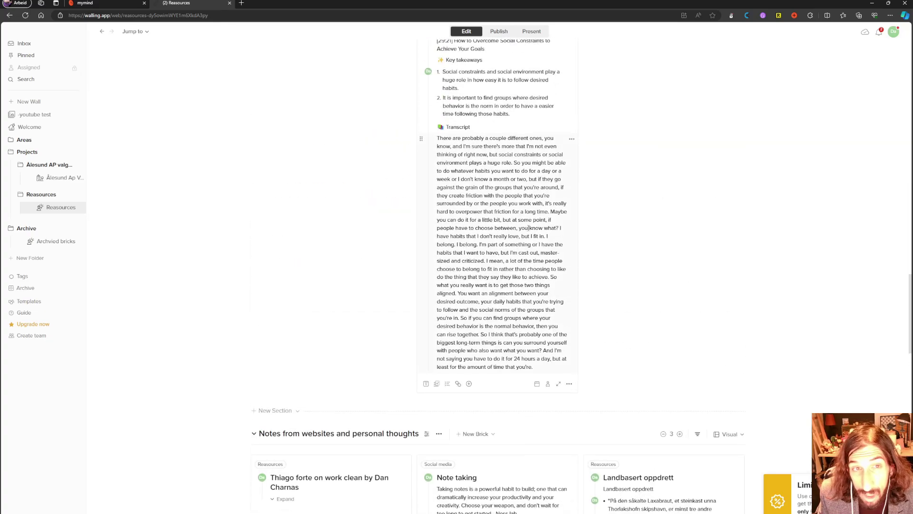
scroll(529, 228, "up", 15)
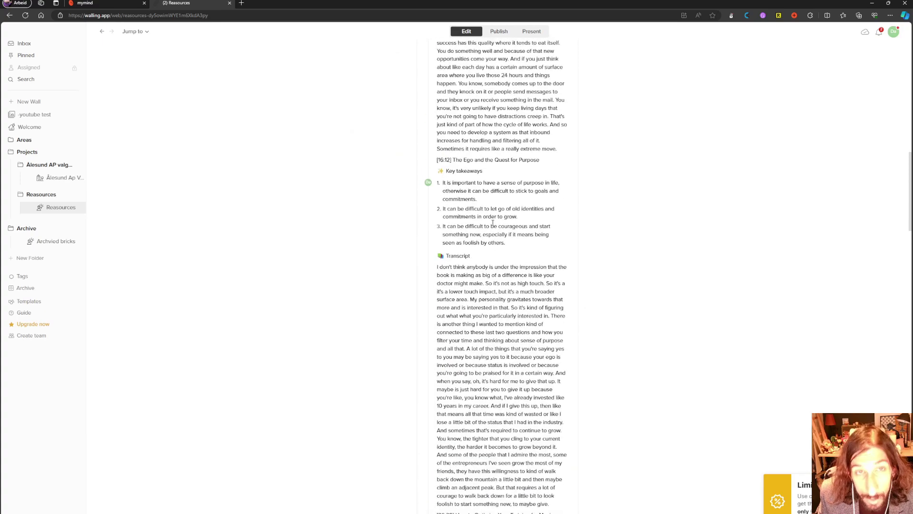
scroll(493, 223, "up", 20)
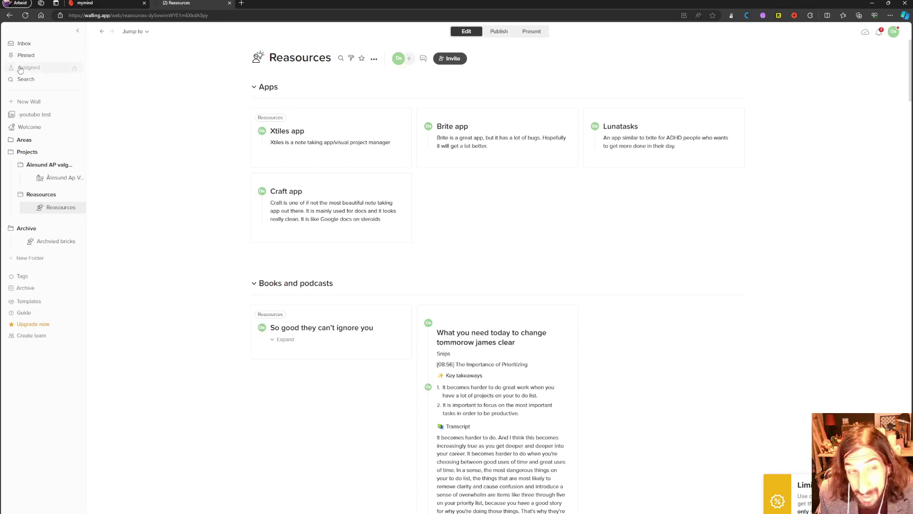
- Open the Welcome wall and look through its contents
left_click(38, 128)
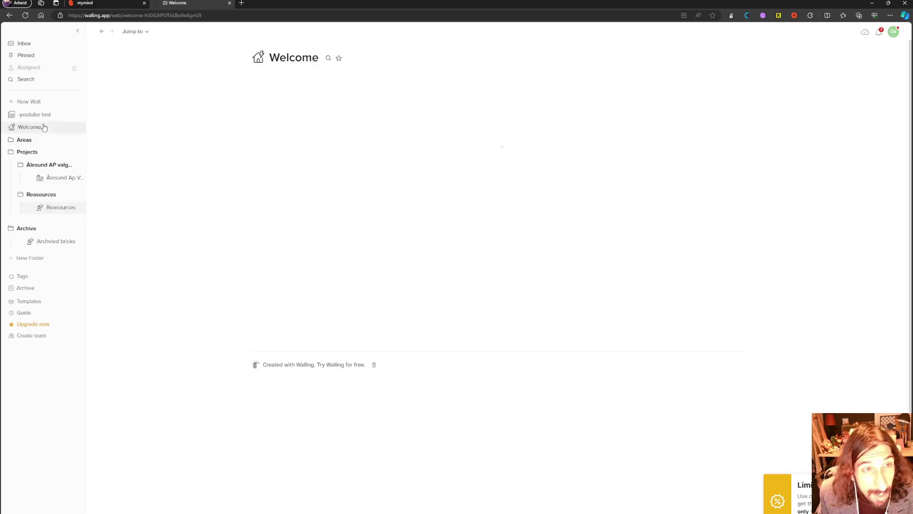
scroll(469, 213, "down", 3)
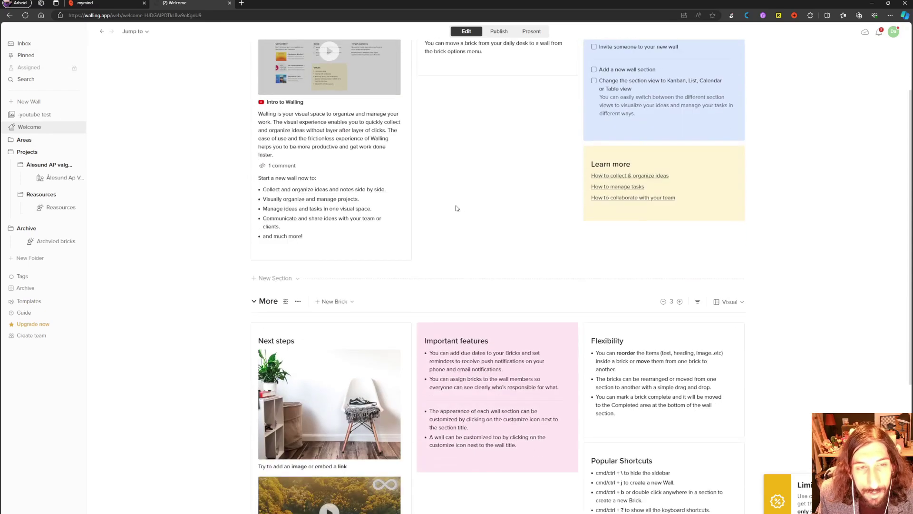
scroll(454, 201, "up", 3)
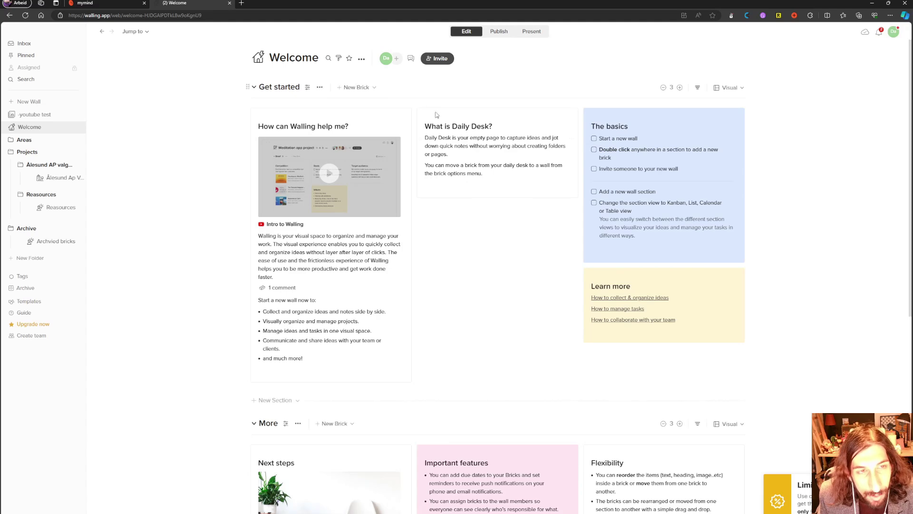
scroll(492, 266, "down", 6)
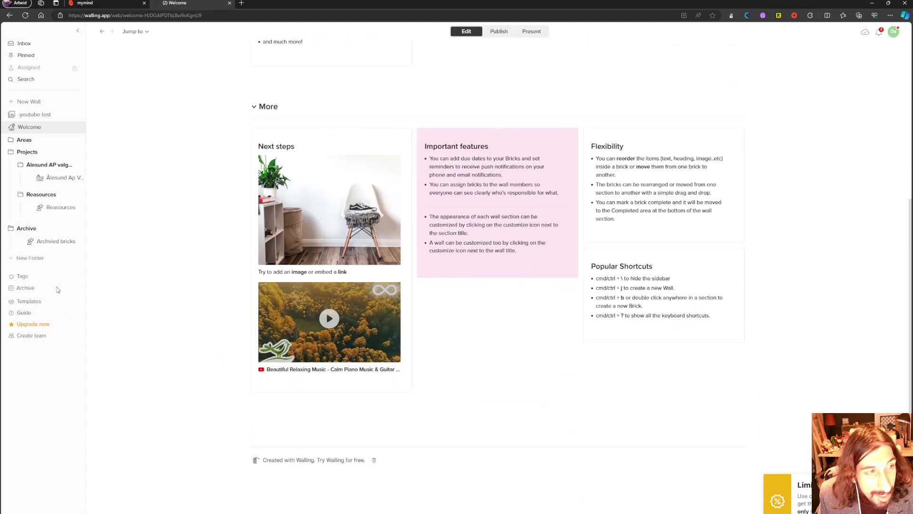
- Browse the wall template gallery after dismissing the unlimited-walls upgrade offer
left_click(29, 302)
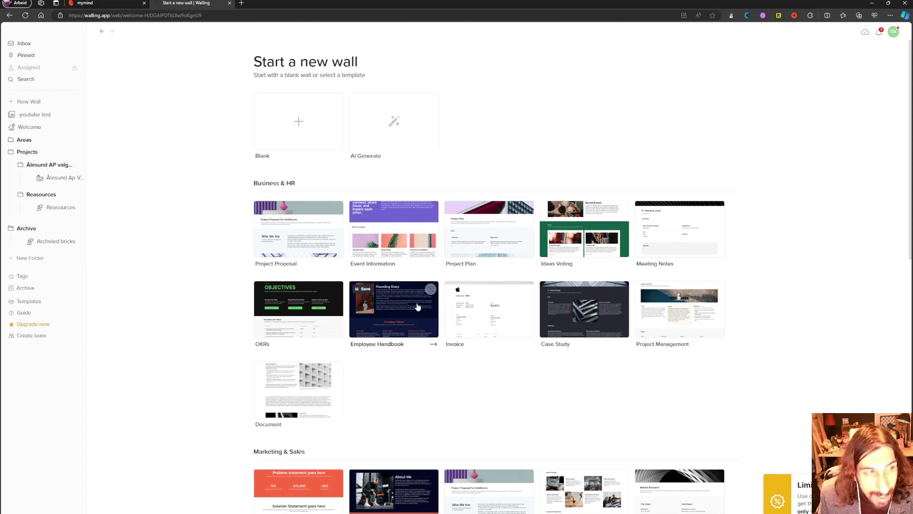
left_click(43, 323)
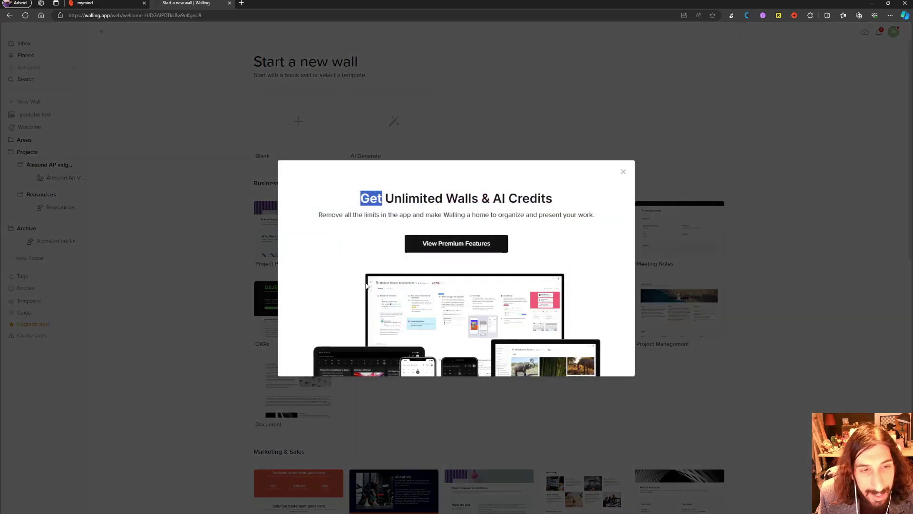
left_click(623, 171)
scroll(613, 184, "down", 2)
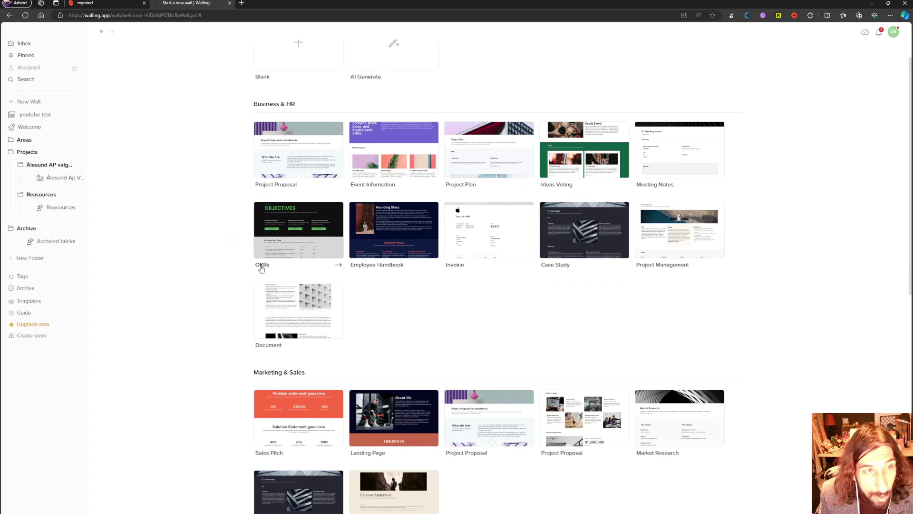
scroll(281, 266, "down", 5)
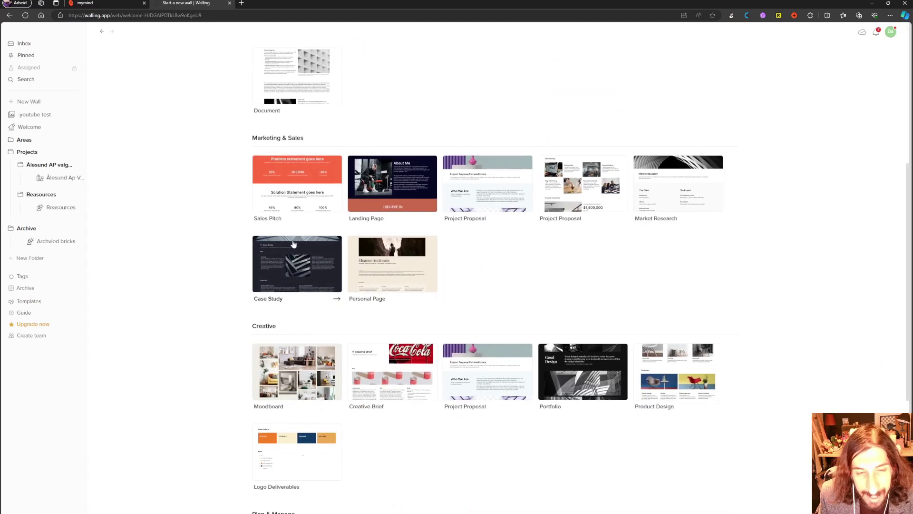
scroll(285, 266, "down", 5)
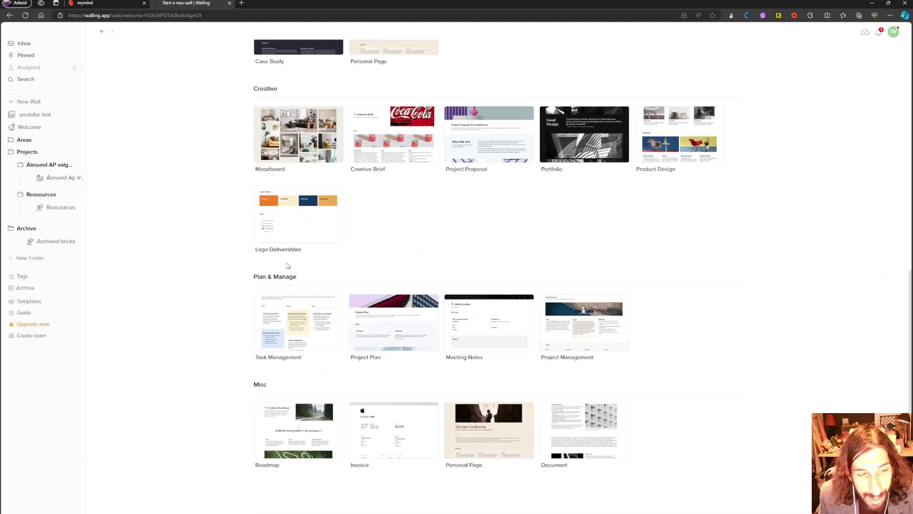
scroll(294, 316, "up", 7)
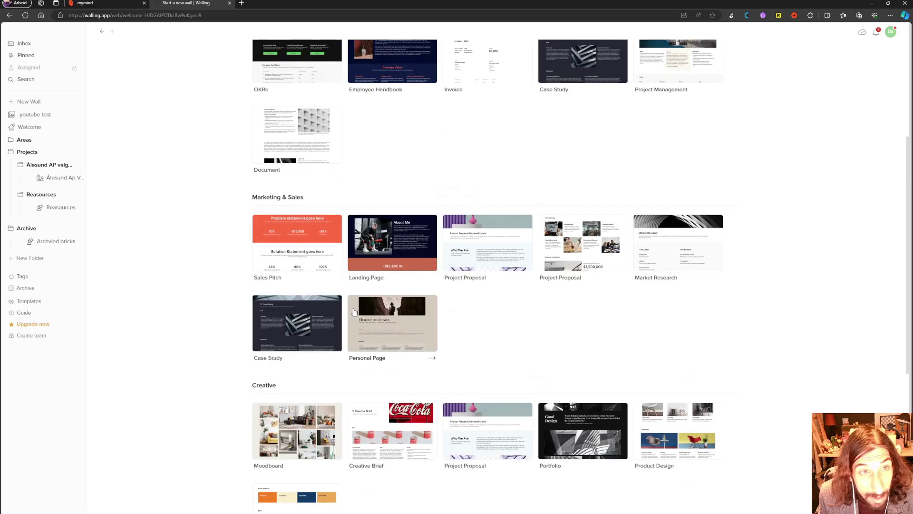
scroll(318, 309, "up", 4)
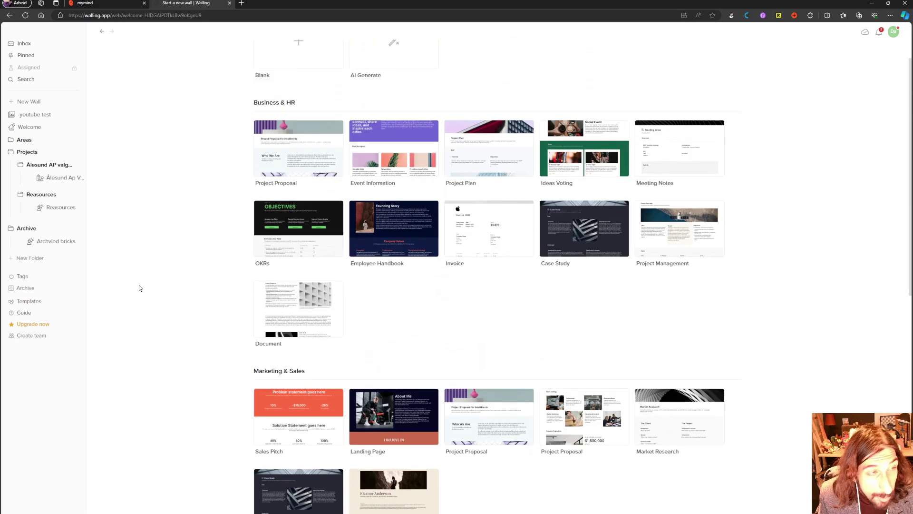
- Check Archived bricks, then return to the '-youtube test' wall and review its thumbnails
left_click(62, 243)
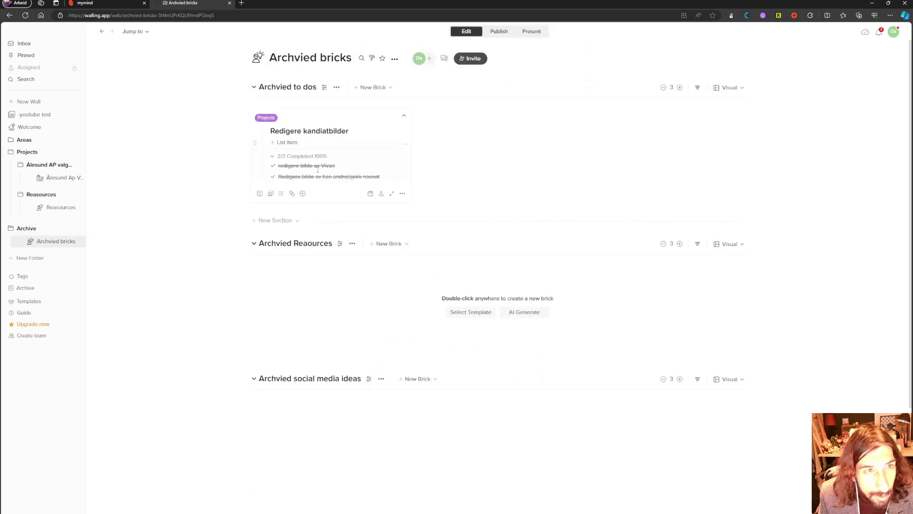
left_click(26, 115)
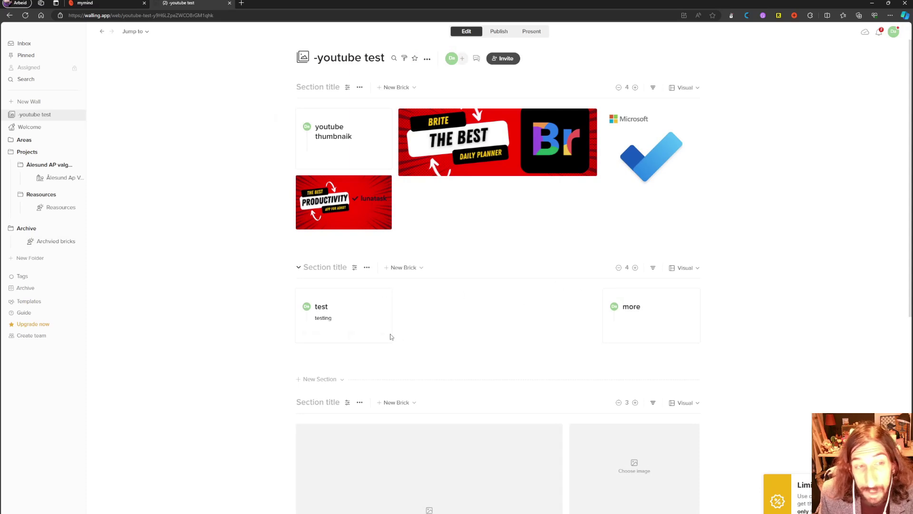
scroll(391, 332, "down", 2)
scroll(389, 319, "down", 2)
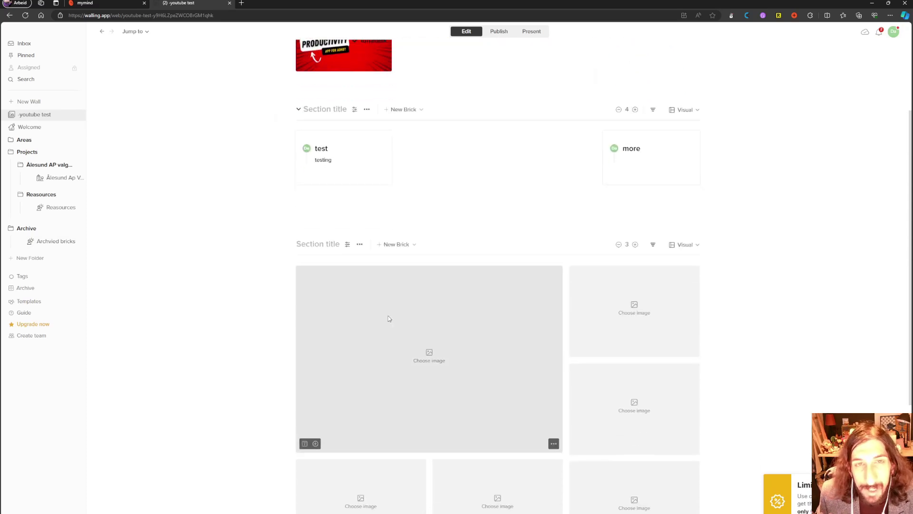
scroll(418, 274, "up", 4)
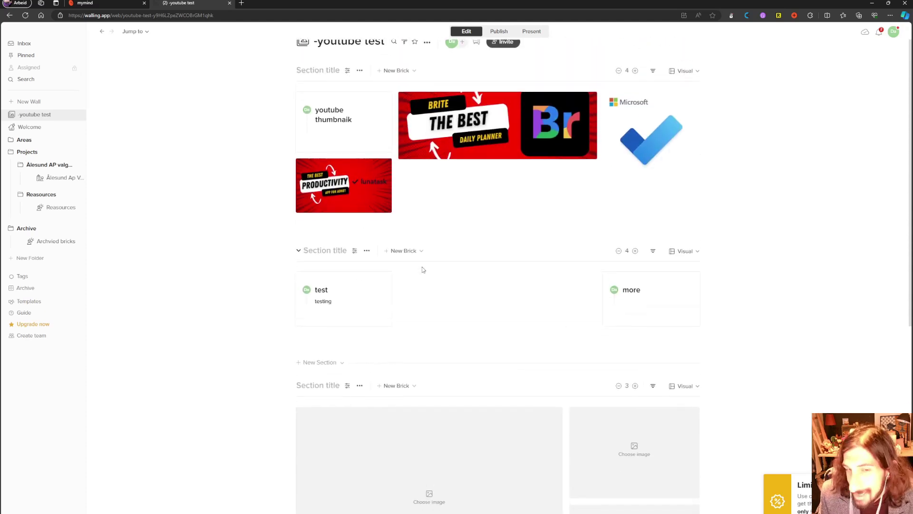
- Preview the wall's Present and Publish views, return to Edit, then reopen Milanote in a tab
left_click(523, 33)
left_click(456, 31)
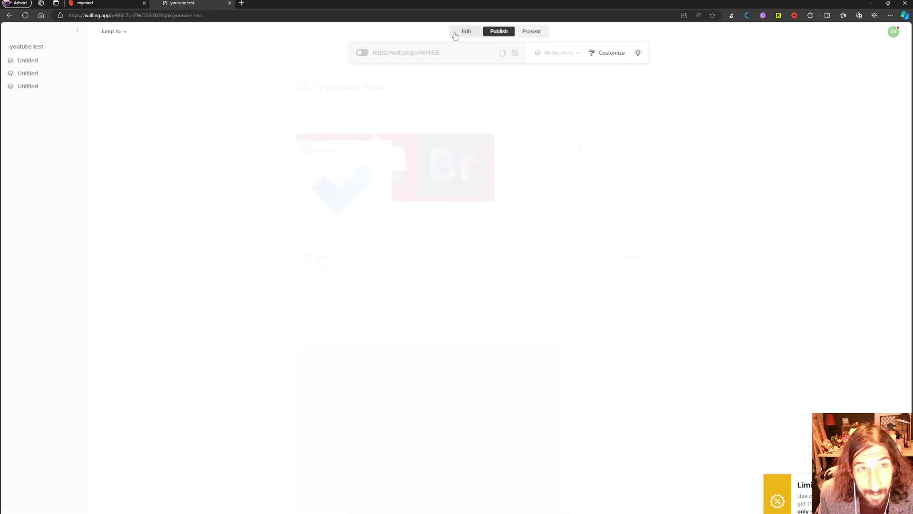
left_click(466, 31)
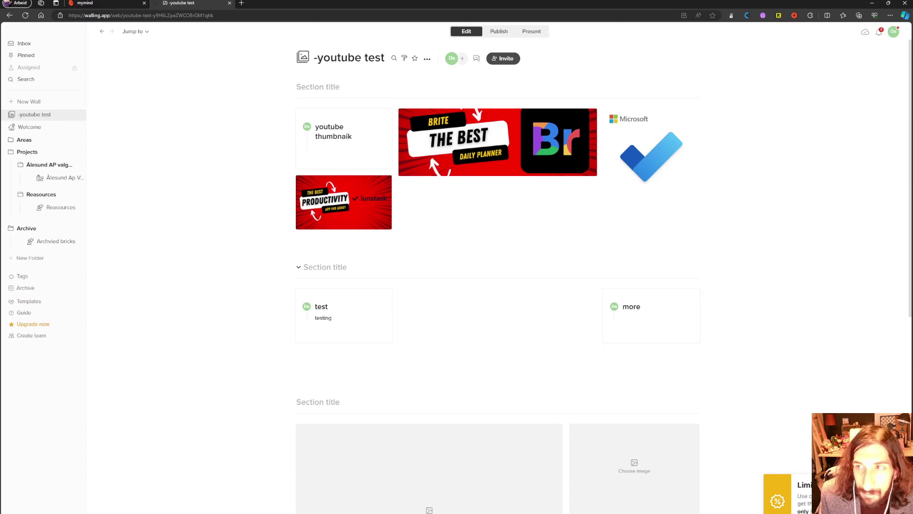
key("ctrl+shift+t")
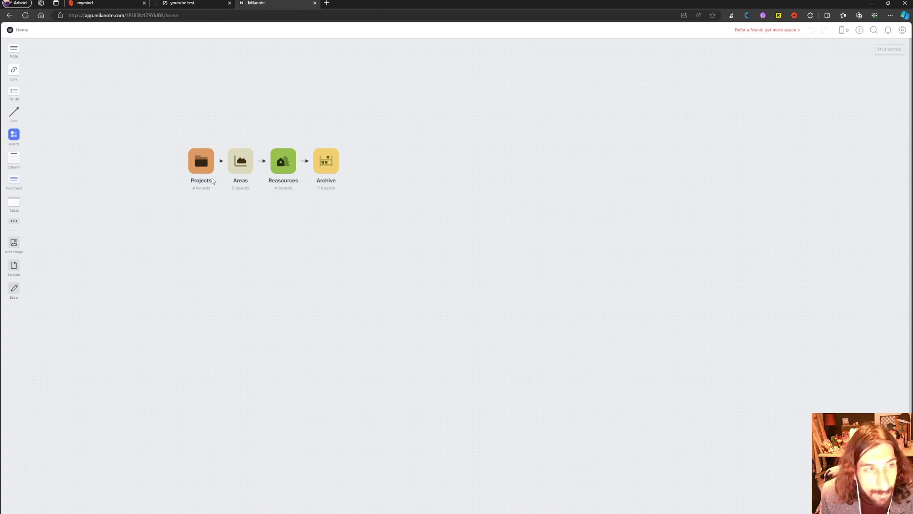
left_click(243, 165)
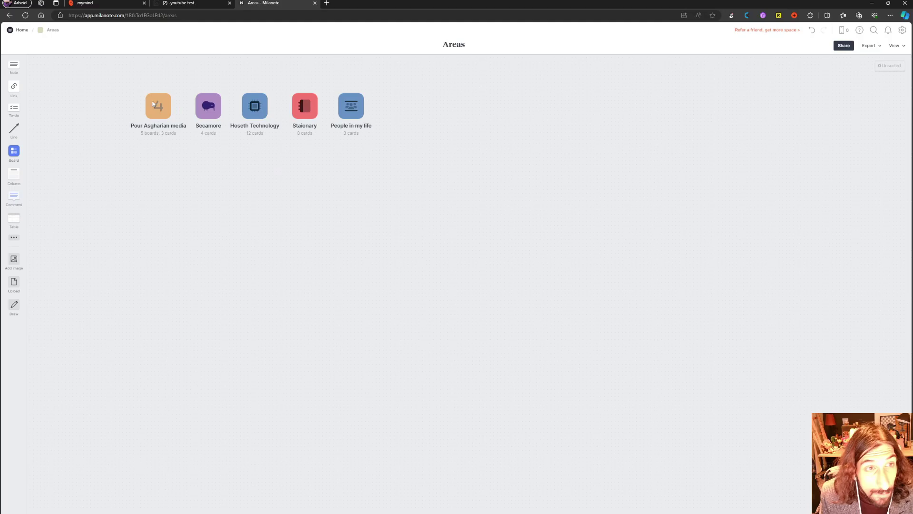
left_click(309, 104)
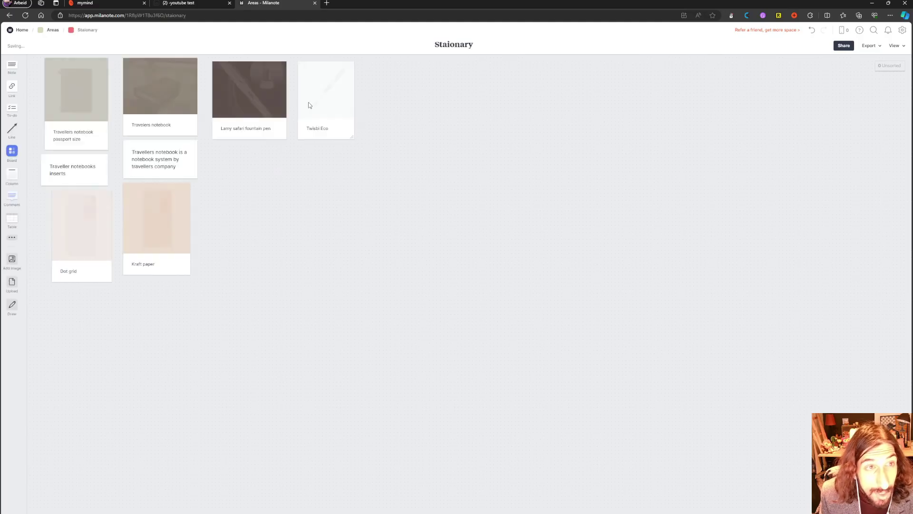
left_click(327, 193)
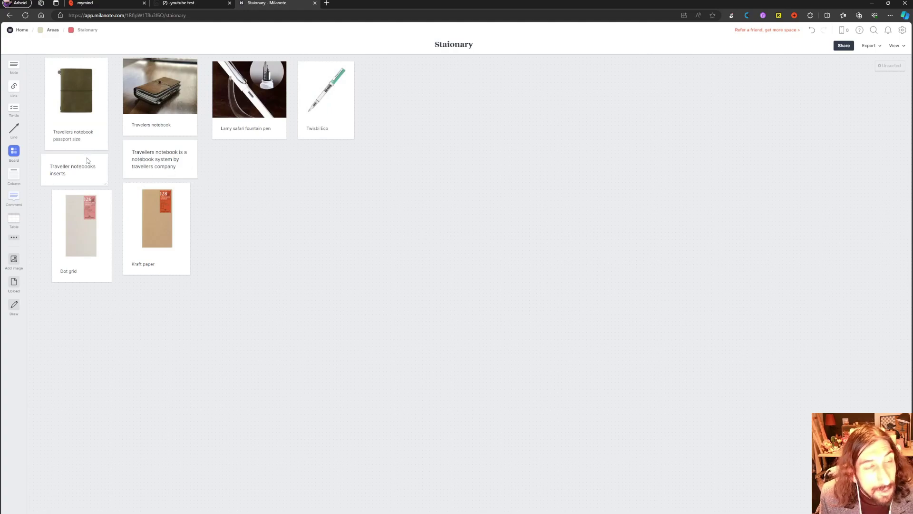
left_click(80, 118)
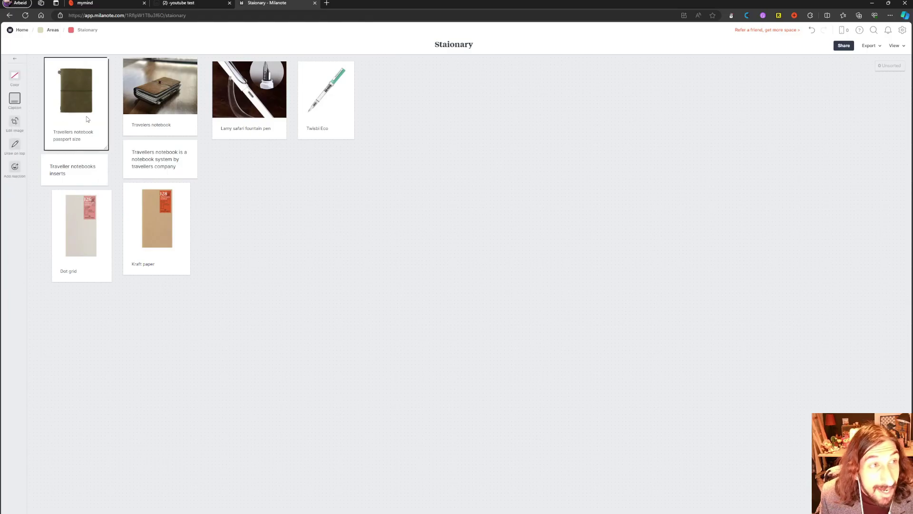
double_click(158, 117)
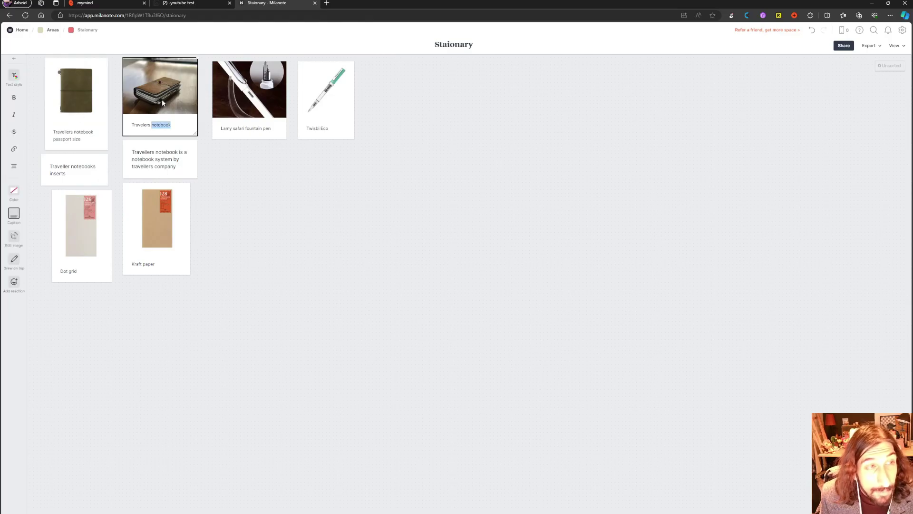
double_click(158, 166)
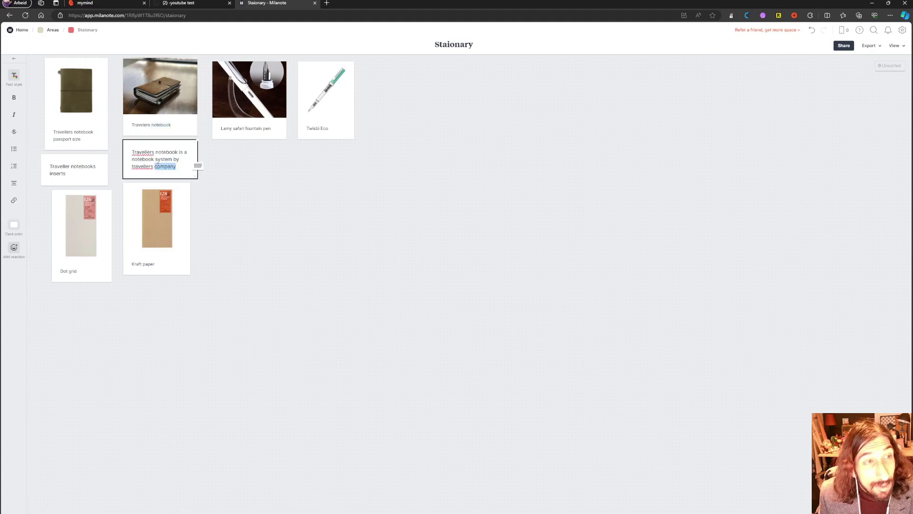
left_click(159, 232)
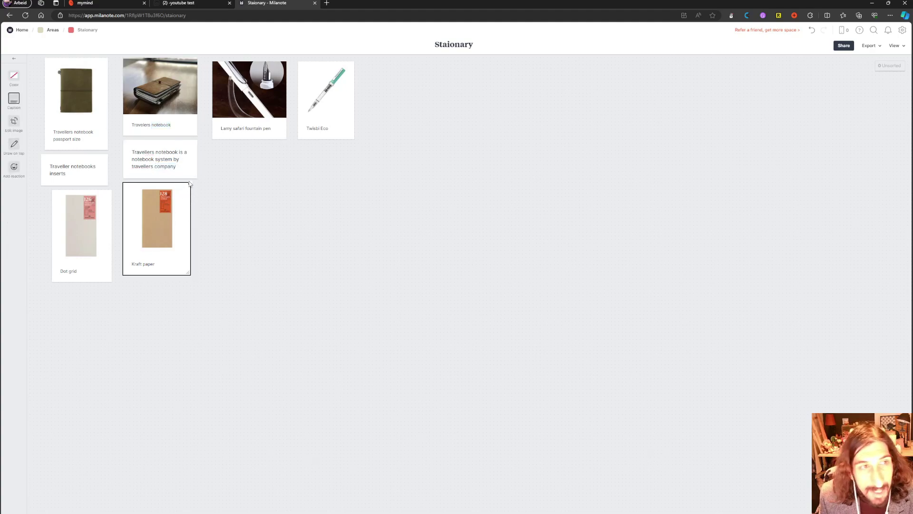
left_click(316, 115)
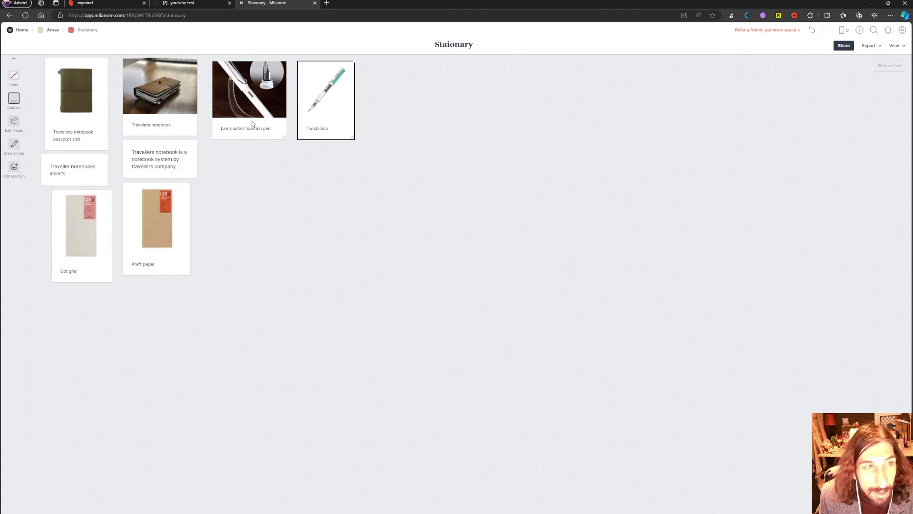
double_click(252, 123)
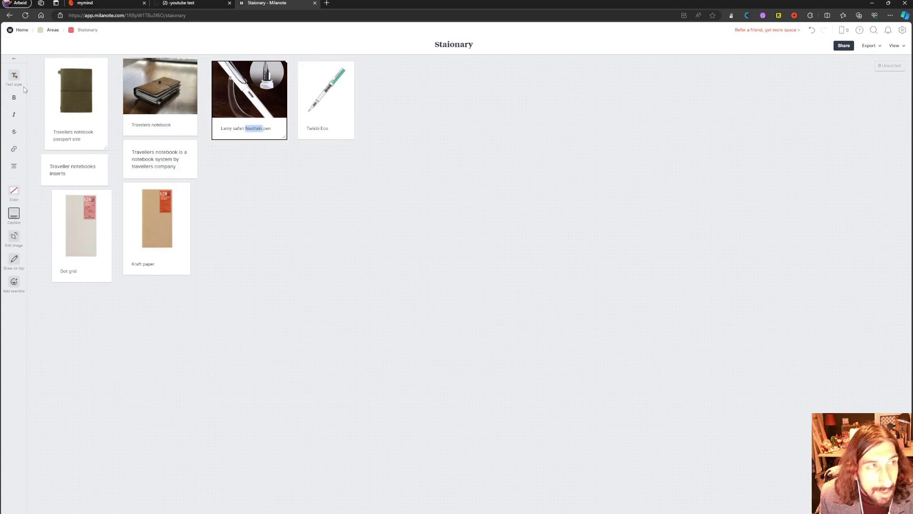
key("Escape")
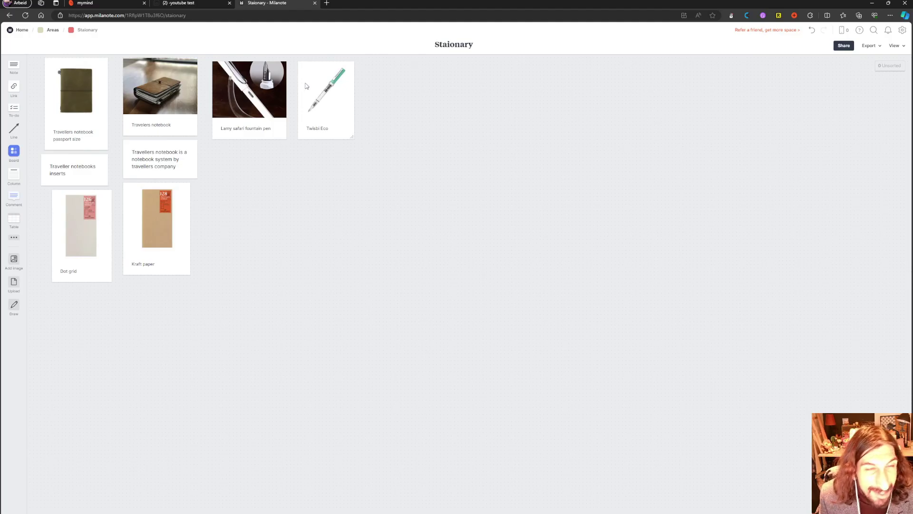
- Check the phone Quick Notes, browse the Archive, Reasources and Fashion boards, then return Home
left_click(22, 31)
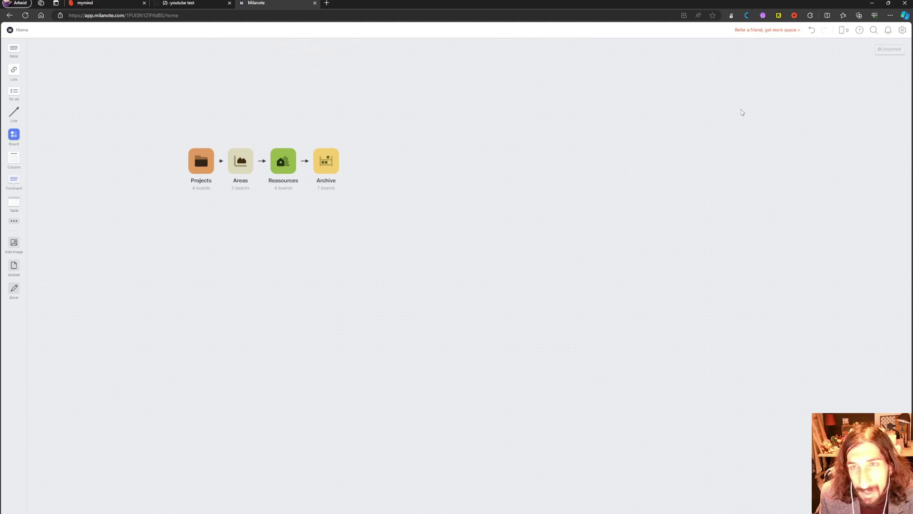
left_click(843, 34)
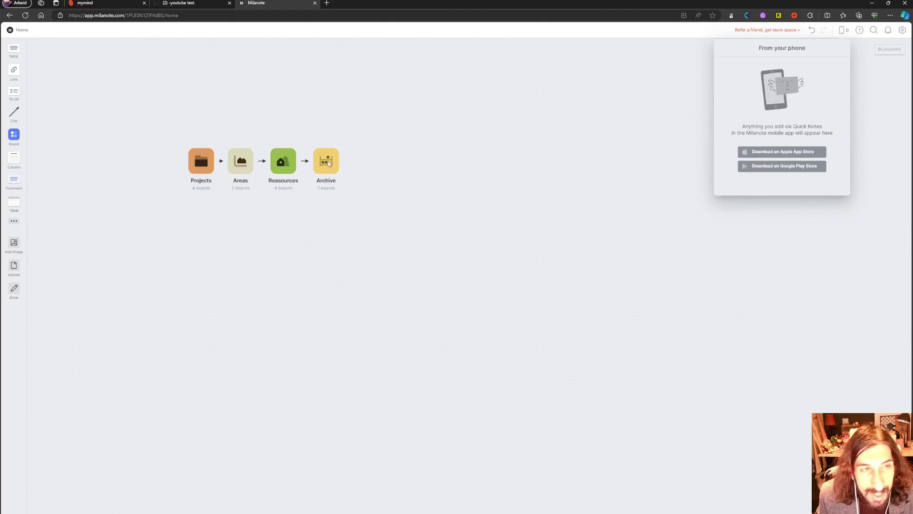
left_click(328, 164)
key("alt+Left")
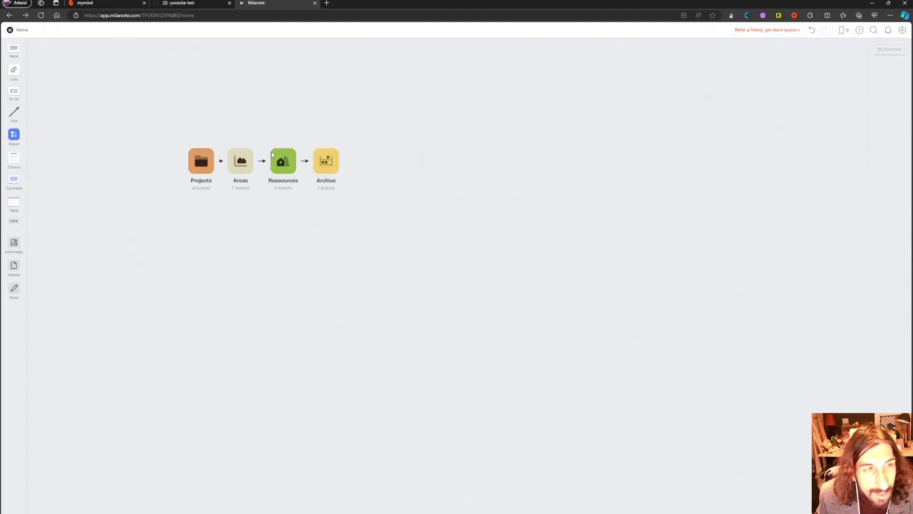
left_click(282, 161)
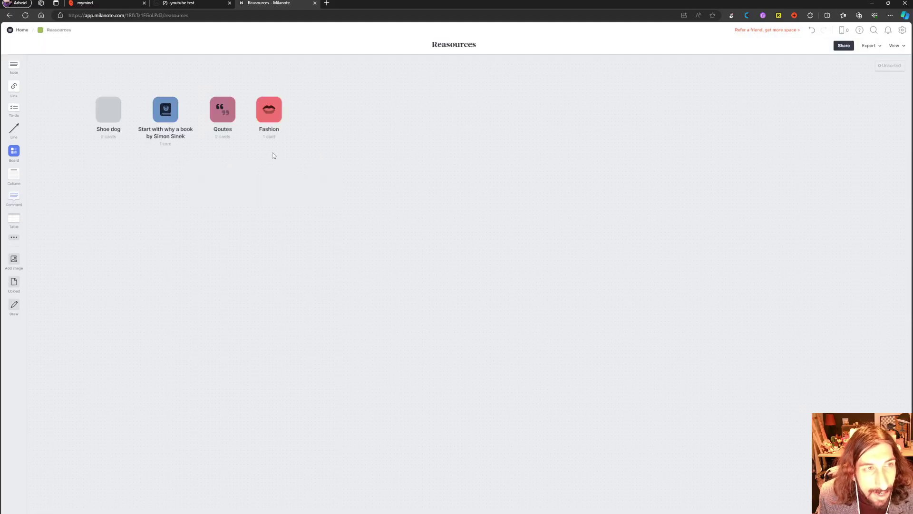
left_click(268, 107)
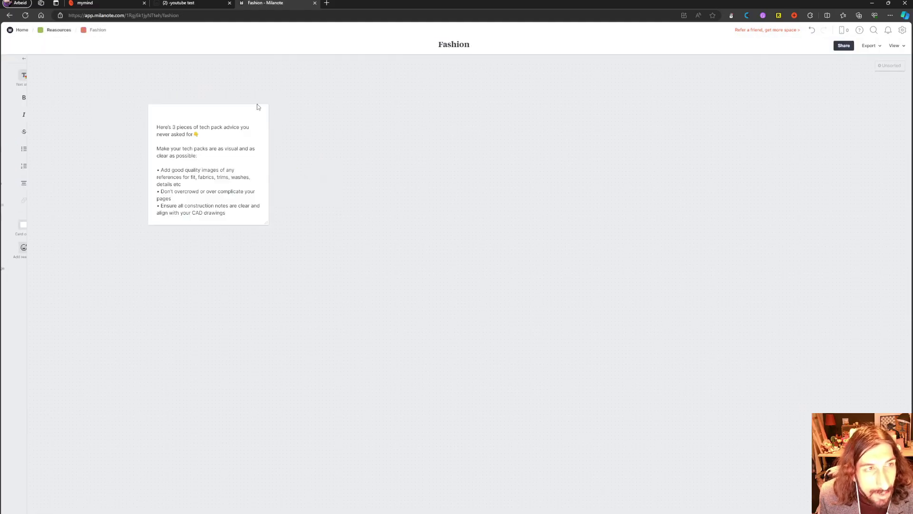
key("alt+Left")
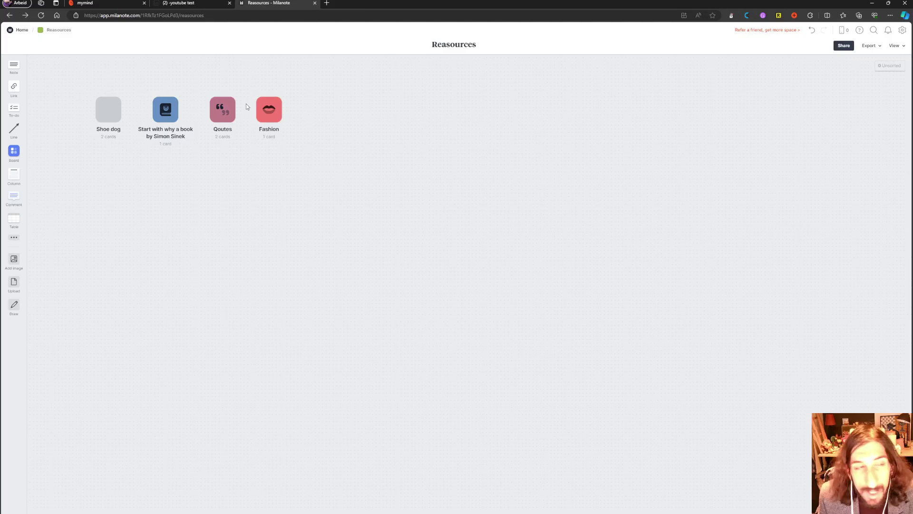
key("alt+Left")
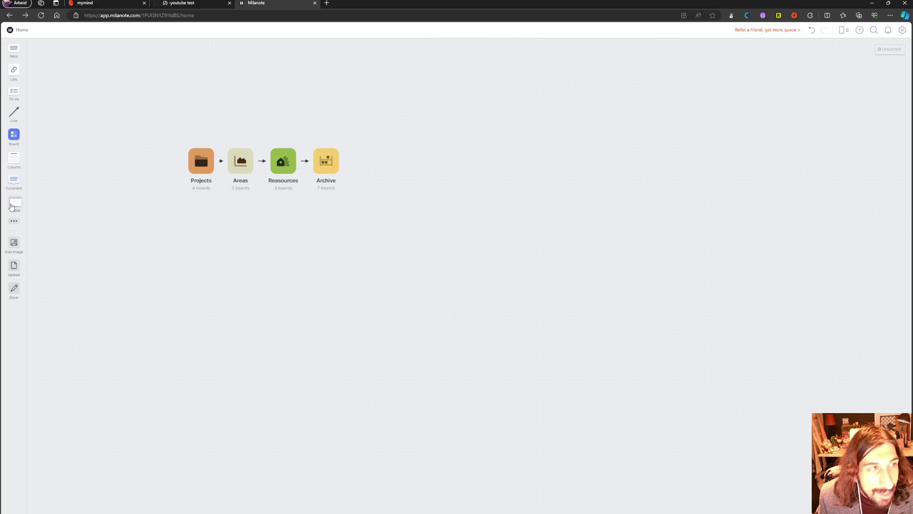
left_click_drag(14, 202, 247, 101)
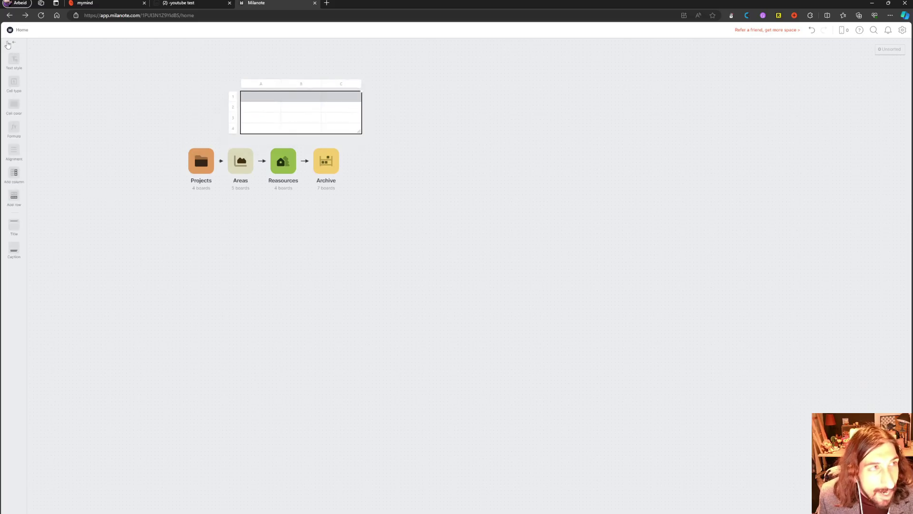
left_click(11, 42)
left_click_drag(15, 49, 157, 73)
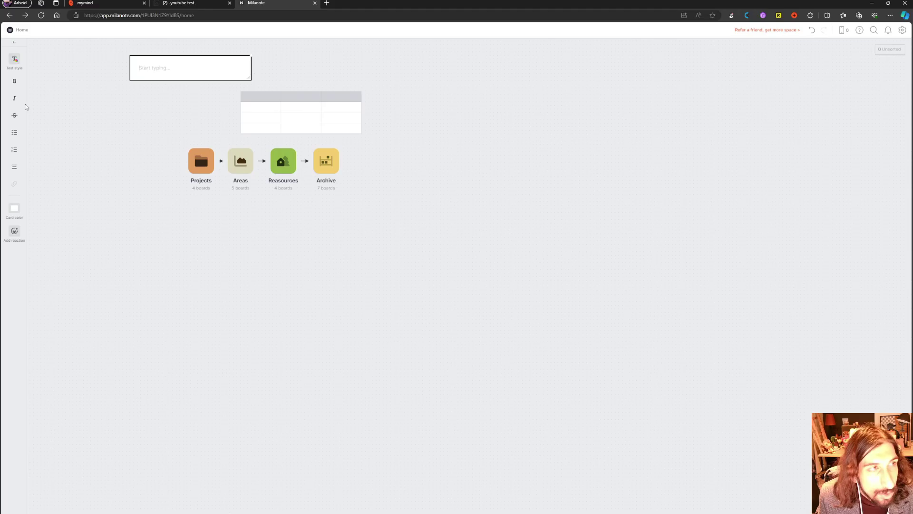
left_click_drag(15, 95, 436, 119)
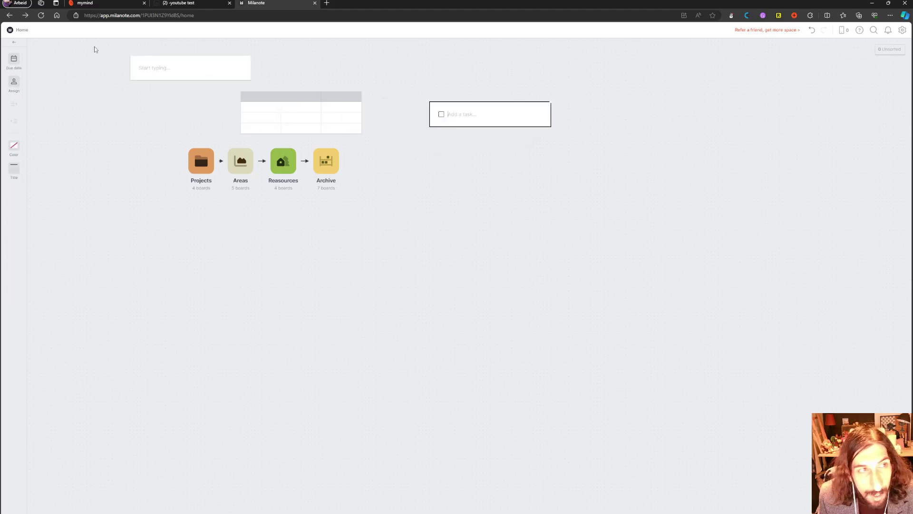
left_click_drag(94, 49, 509, 128)
key("Delete")
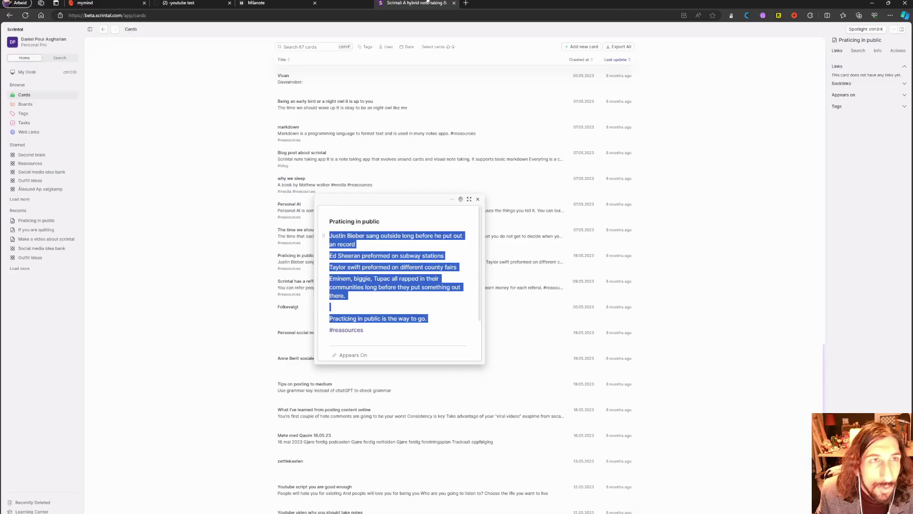
- Close the Praticing in public card and look through the Tasks, Boards and Cards lists
left_click(478, 199)
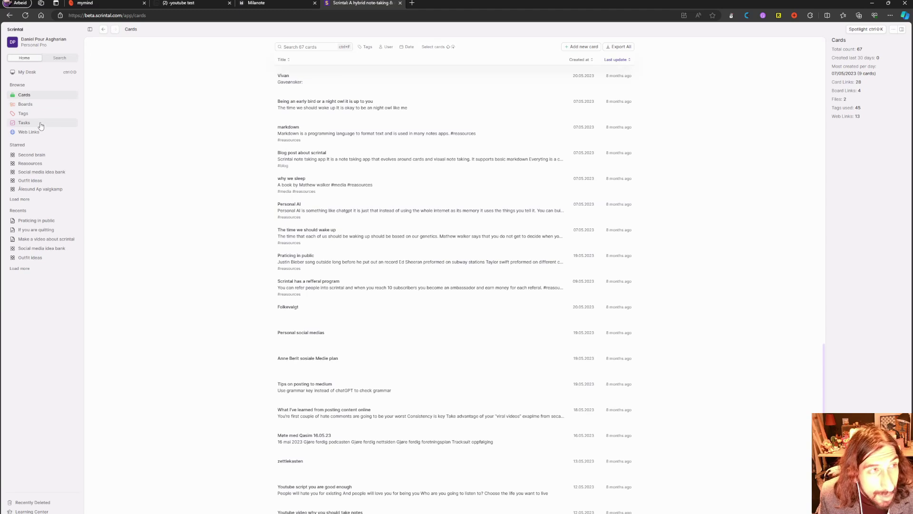
left_click(17, 127)
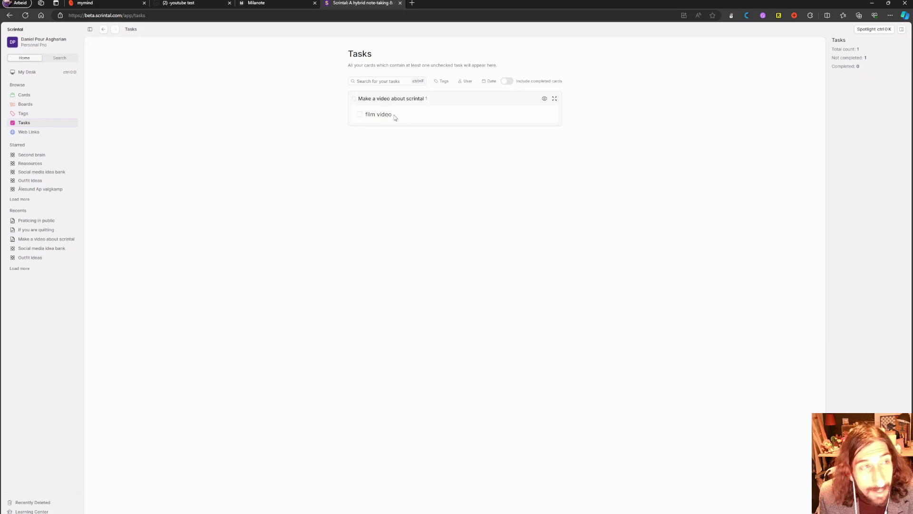
left_click(28, 102)
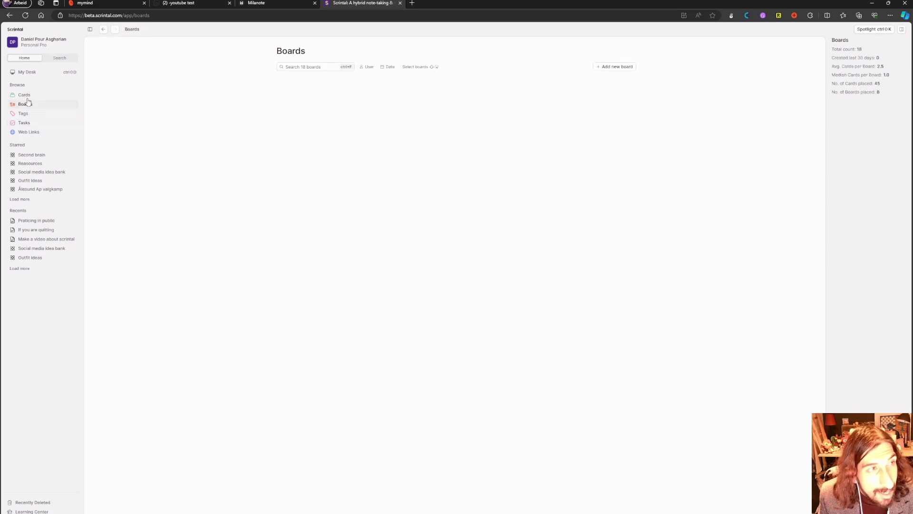
left_click(25, 95)
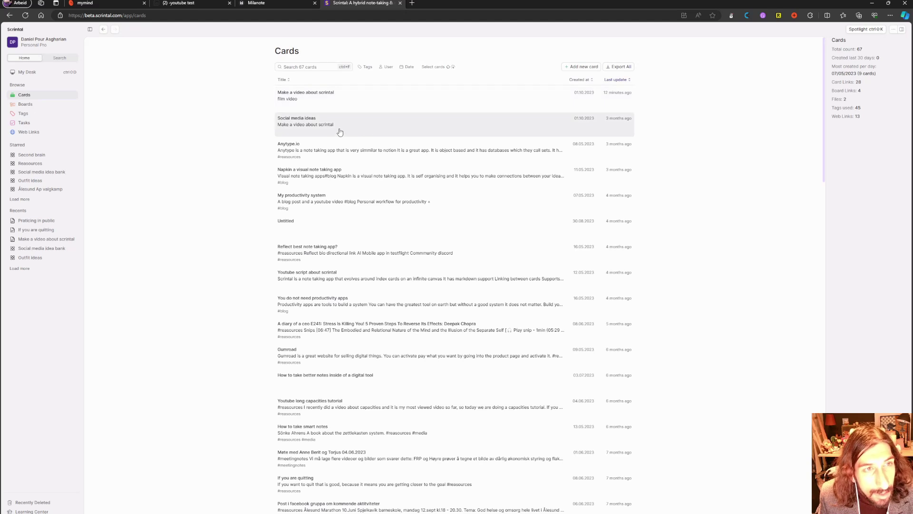
- Add a 'to do' checkbox task to the Social media ideas card and view it under Tasks
left_click(340, 132)
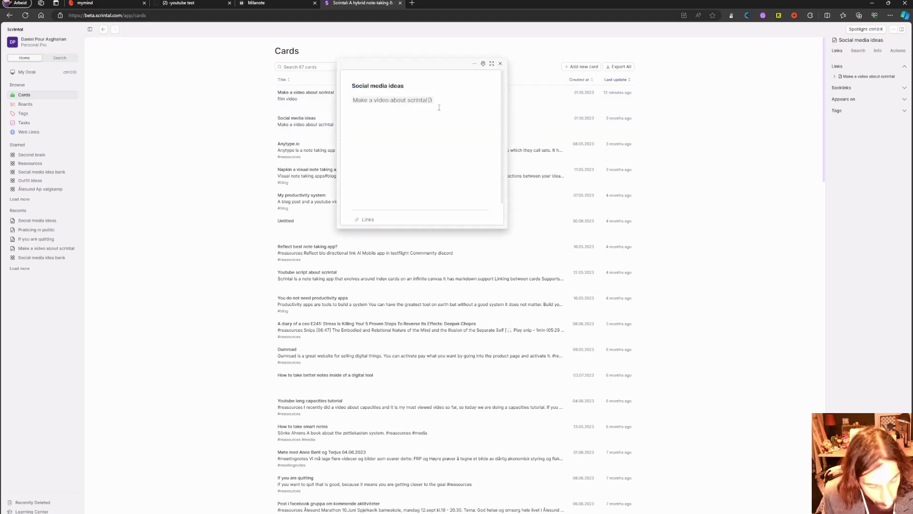
key("Return")
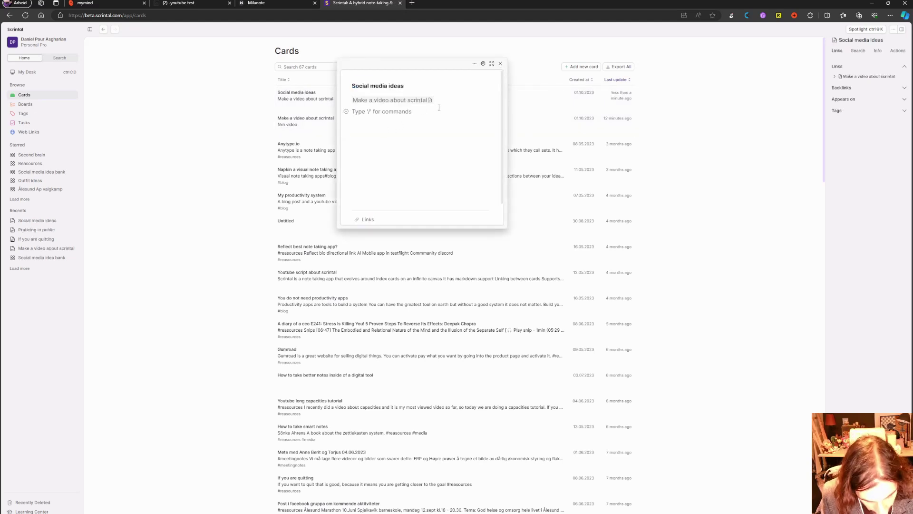
type("[")
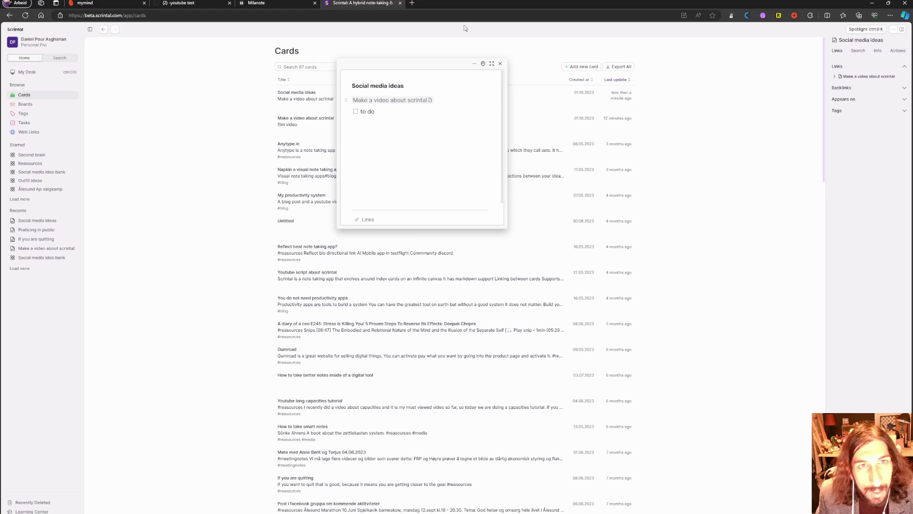
left_click(500, 63)
left_click(24, 122)
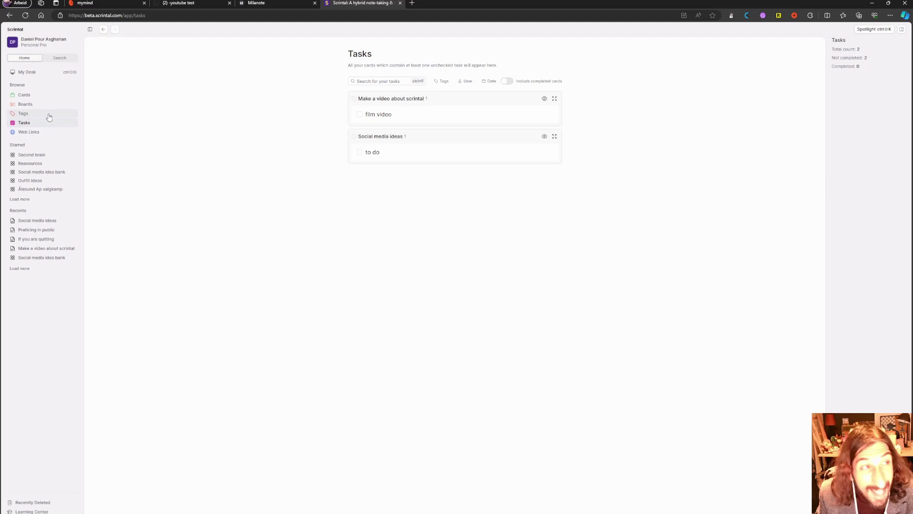
- Open the 12-card Reasources board, cancel a new board, and preview the Personal AI card
left_click(21, 104)
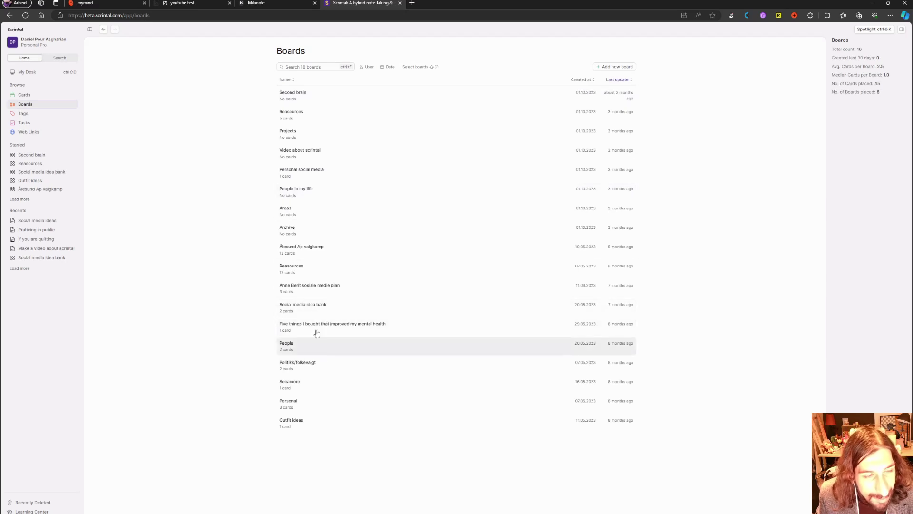
left_click(303, 273)
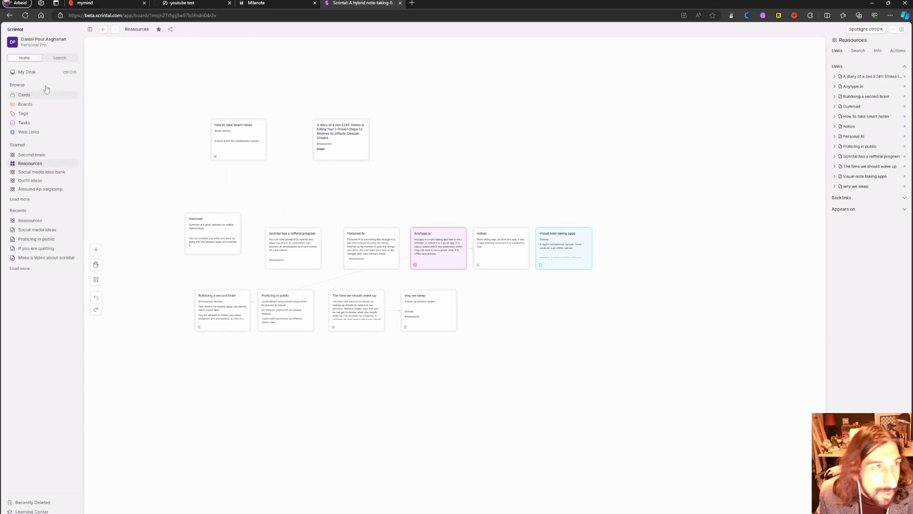
right_click(519, 154)
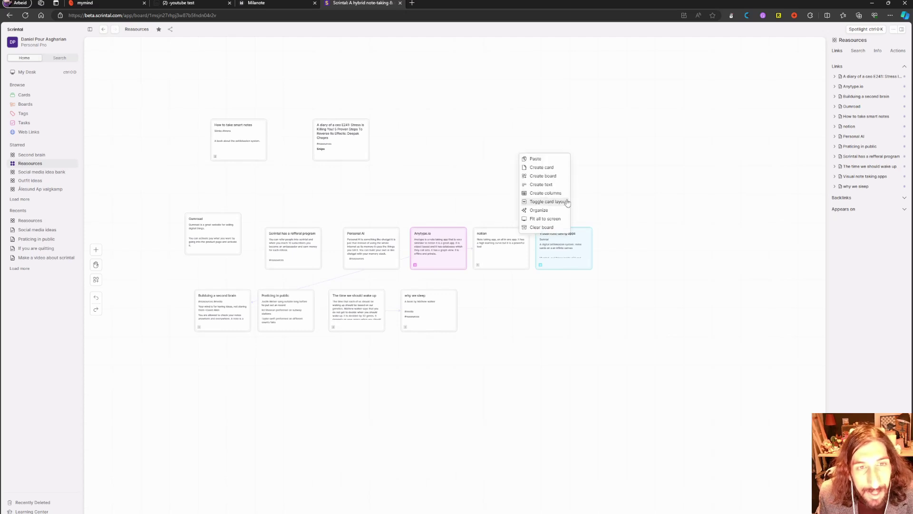
left_click(555, 176)
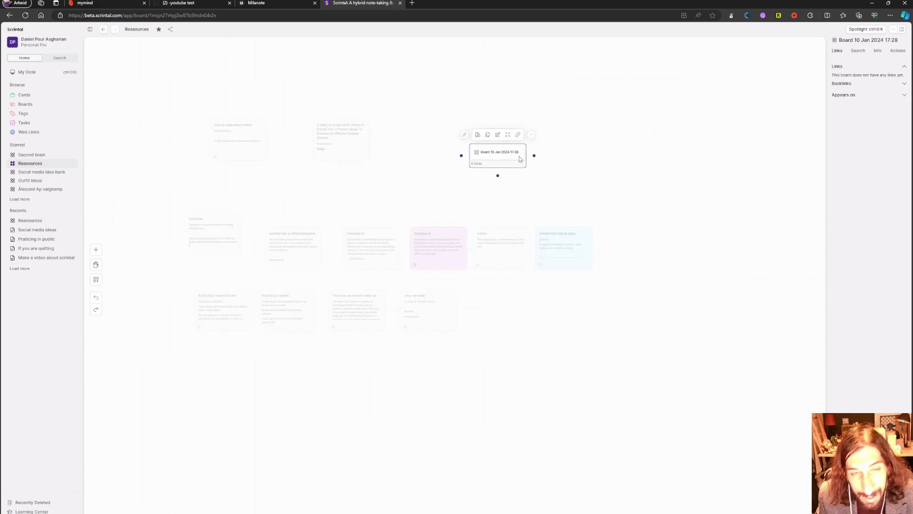
key("Escape")
right_click(499, 161)
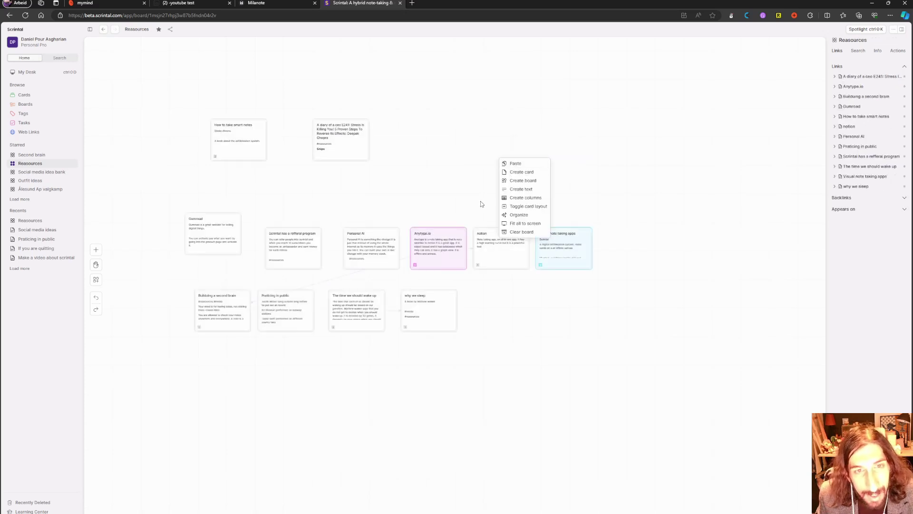
left_click(376, 252)
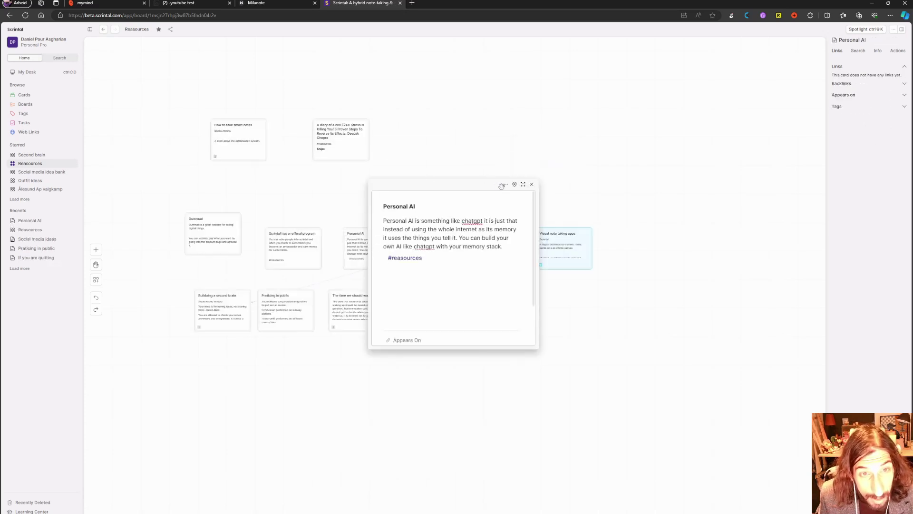
left_click(532, 185)
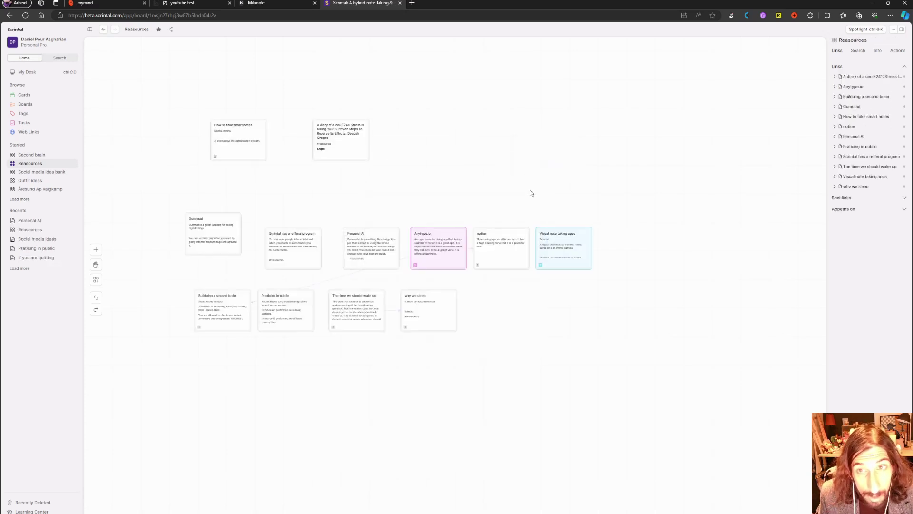
- Cycle the board's side panel through its Links, Search, Info and Actions tabs
left_click(858, 50)
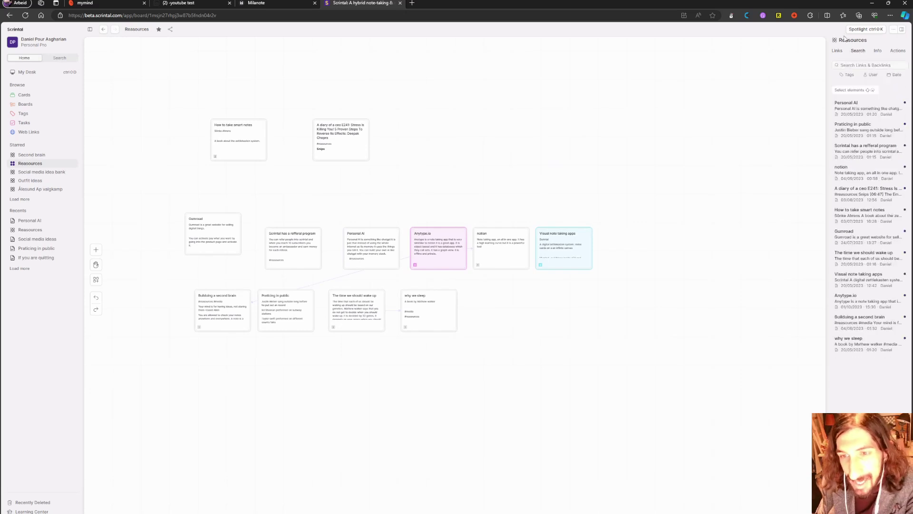
left_click(836, 52)
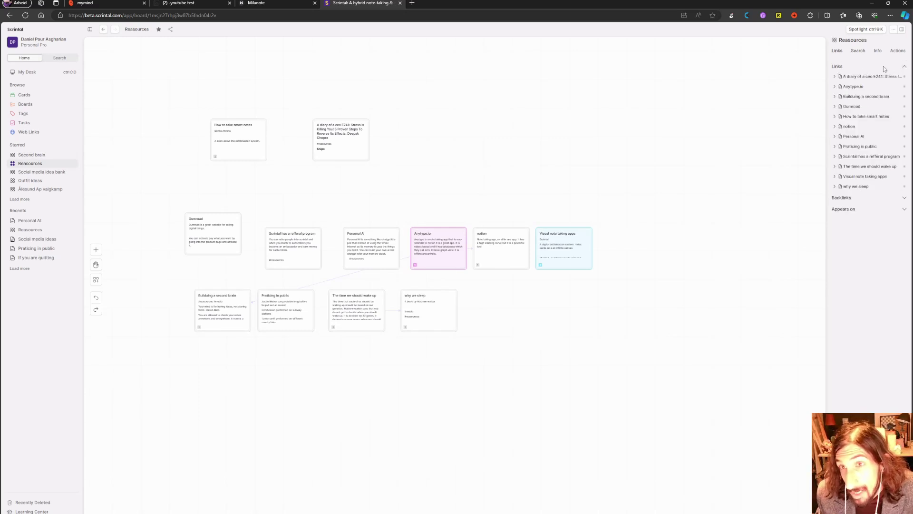
left_click(858, 50)
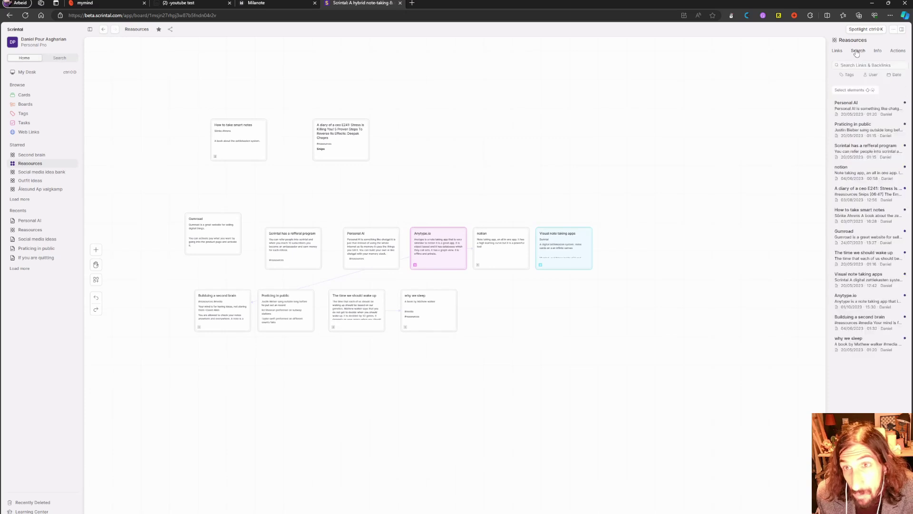
left_click(837, 51)
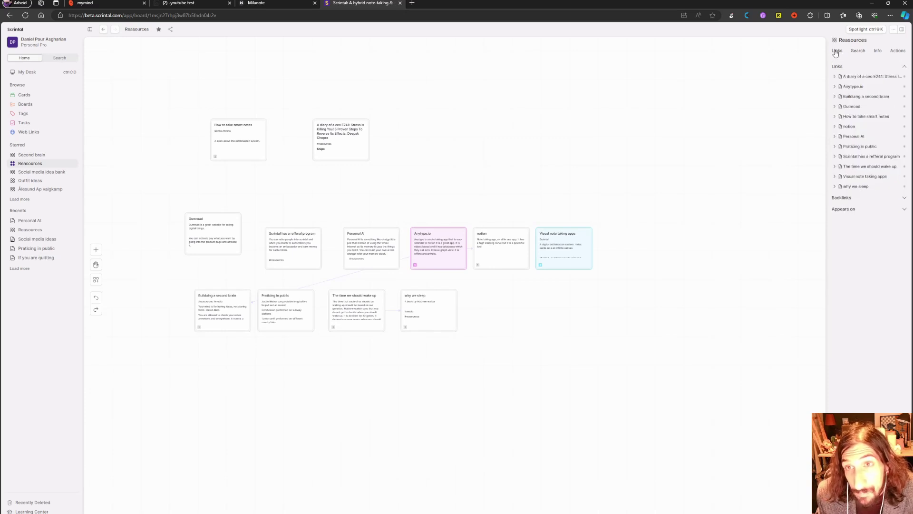
left_click(858, 51)
left_click(879, 51)
left_click(898, 50)
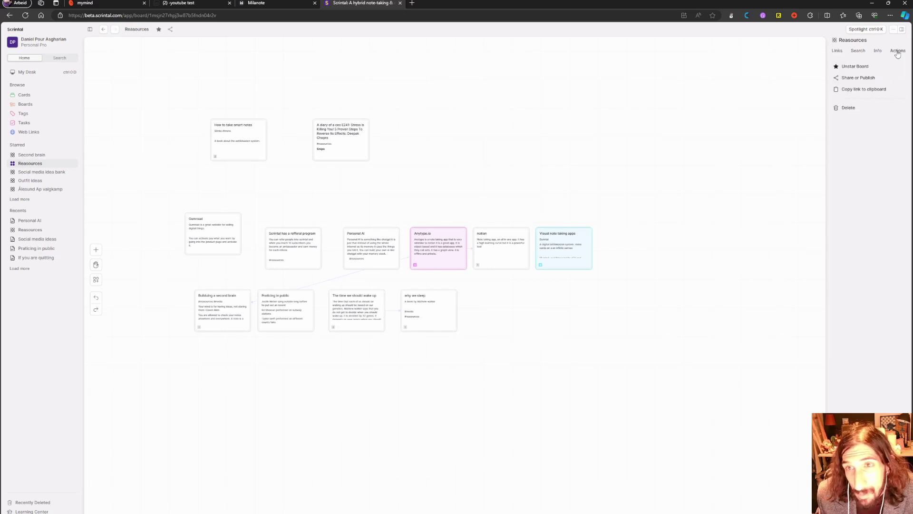
left_click(838, 52)
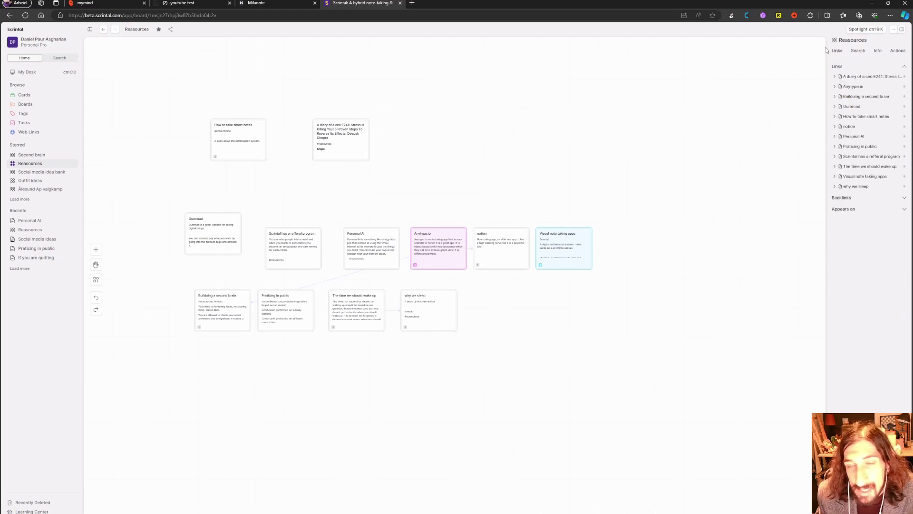
- Collapse the linked cards list and expand Backlinks, which shows none yet
left_click(904, 68)
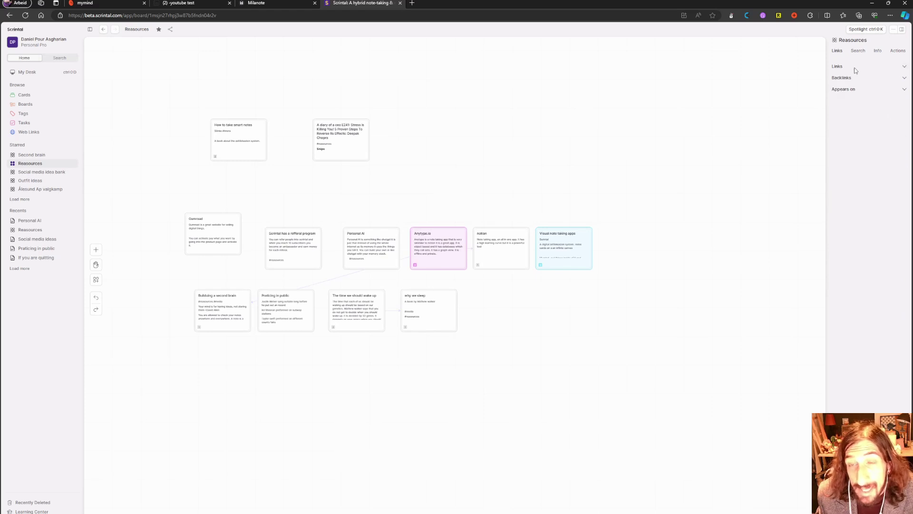
left_click(905, 78)
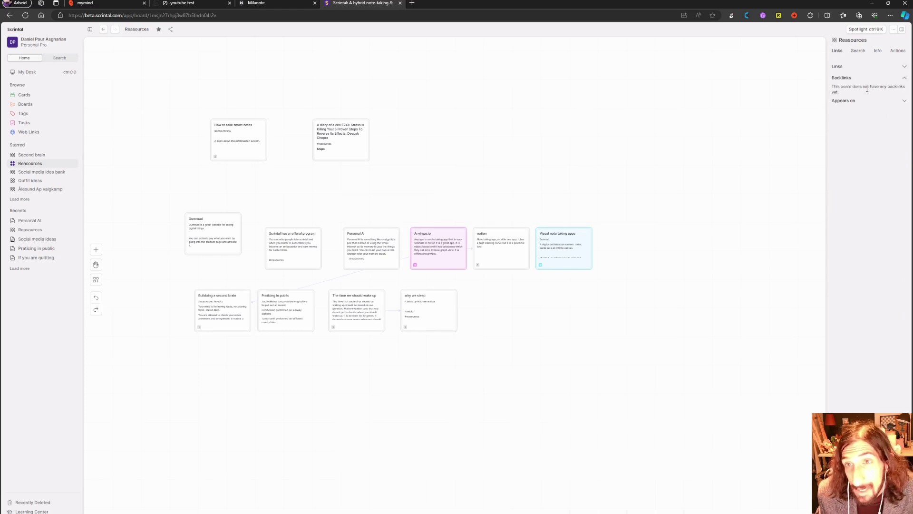
left_click(903, 67)
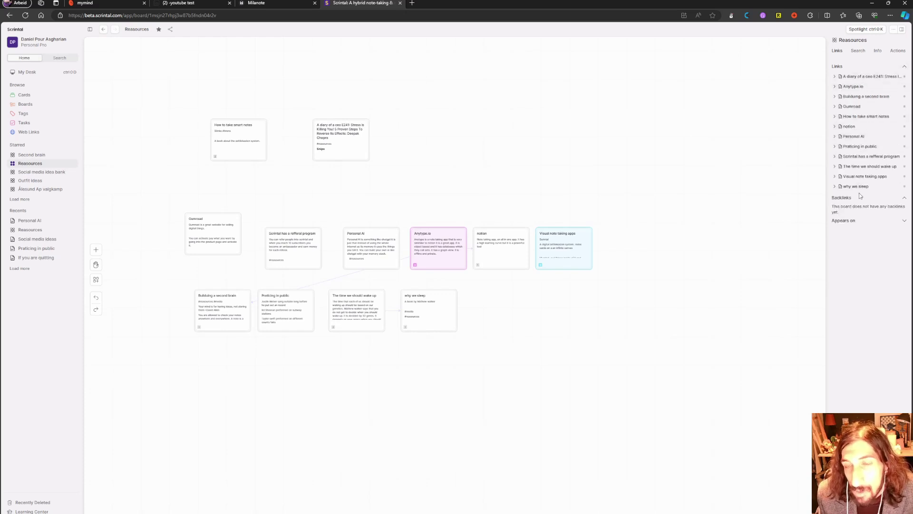
left_click(904, 67)
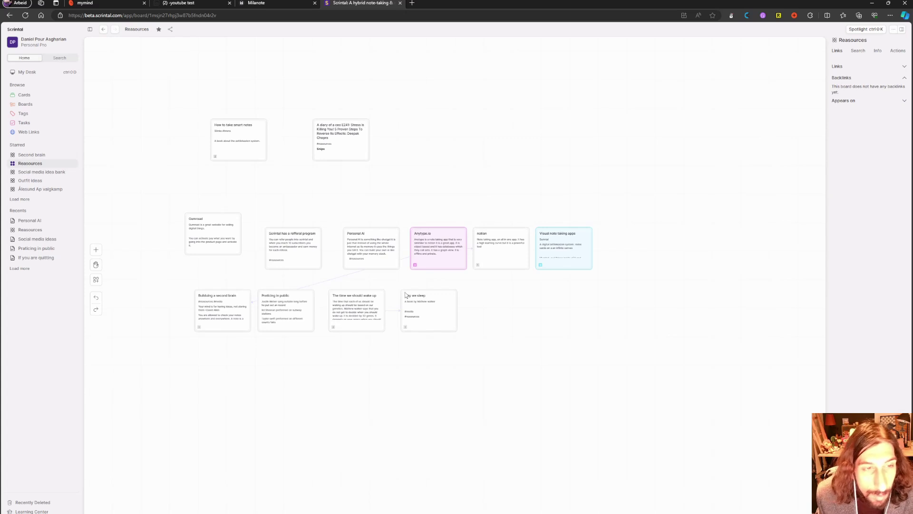
left_click(376, 298)
scroll(482, 299, "down", 5)
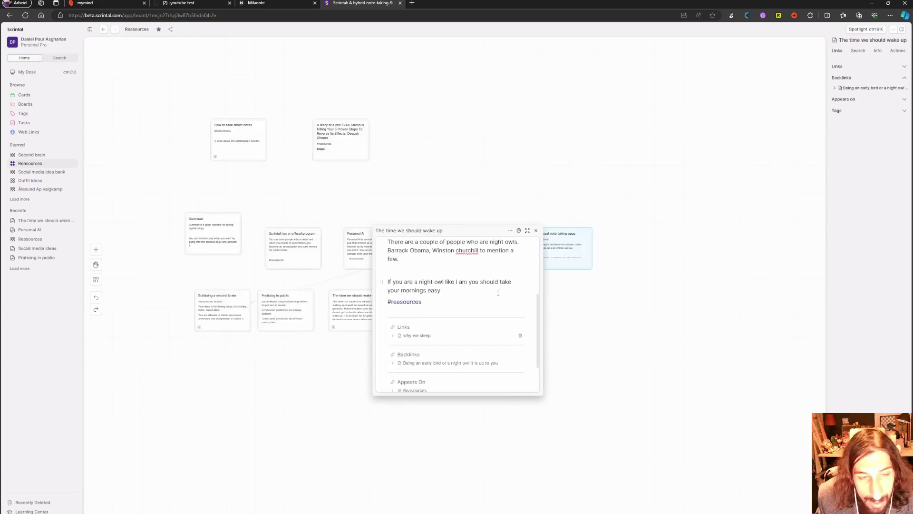
scroll(490, 289, "up", 3)
left_click(535, 231)
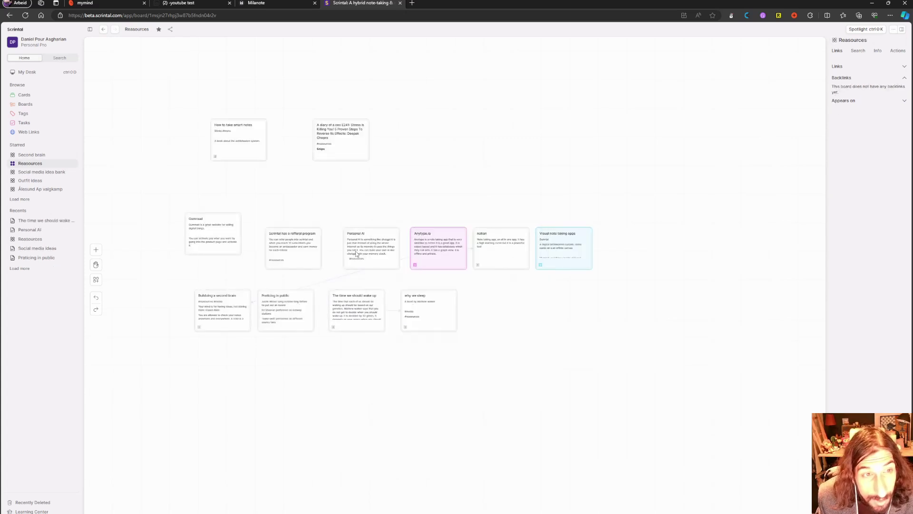
left_click(340, 155)
left_click(340, 155)
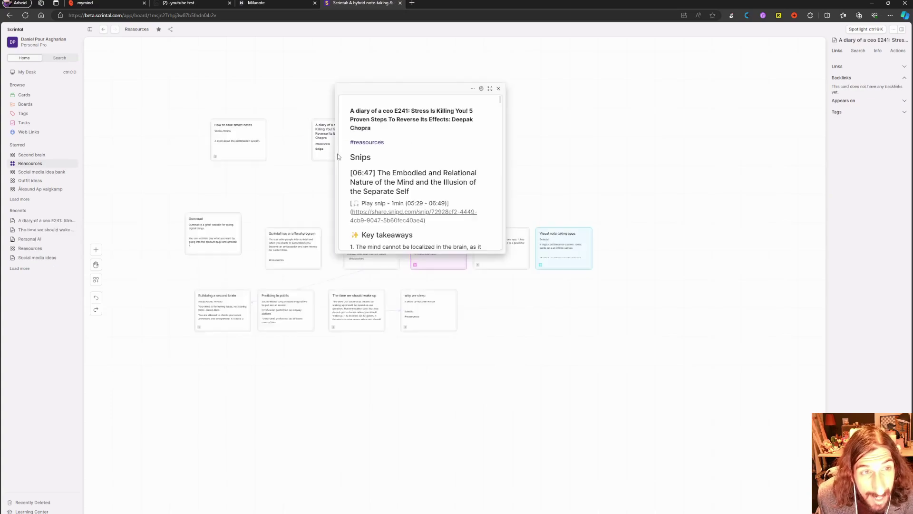
scroll(405, 162, "down", 3)
scroll(404, 161, "down", 3)
left_click(490, 88)
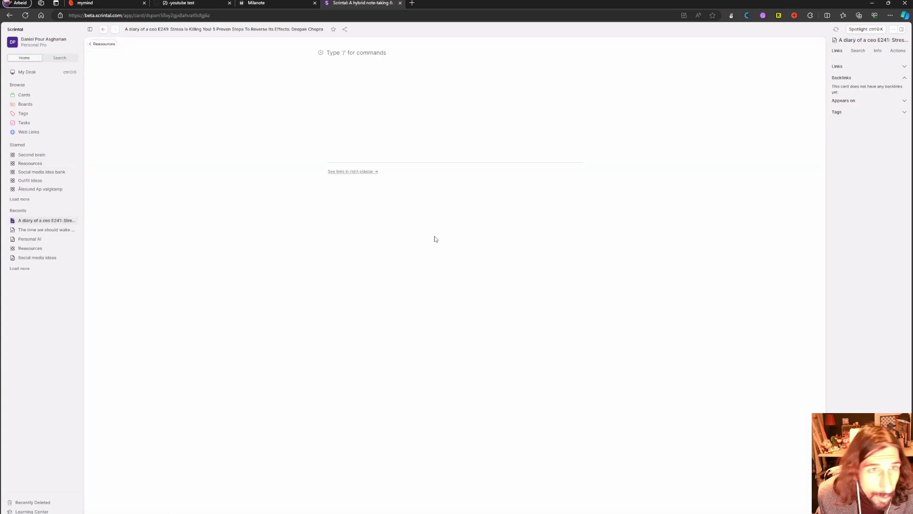
scroll(392, 190, "down", 20)
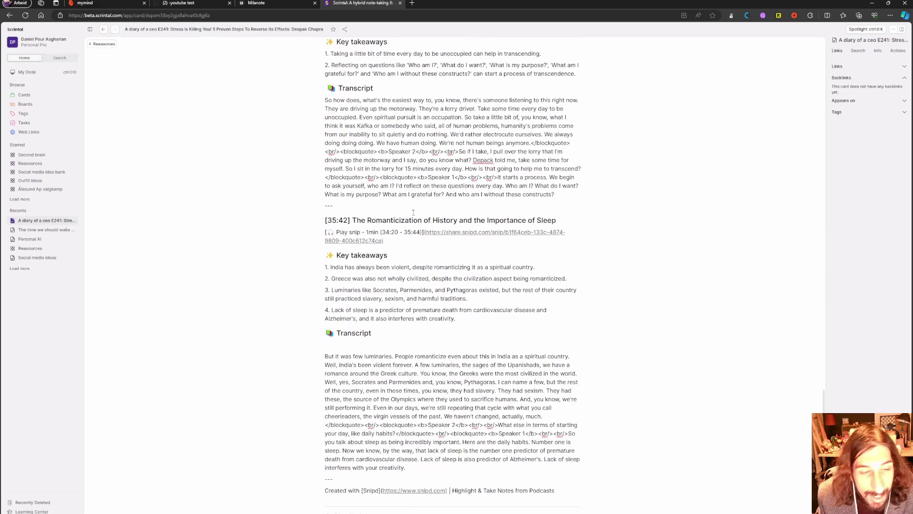
key("alt+Left")
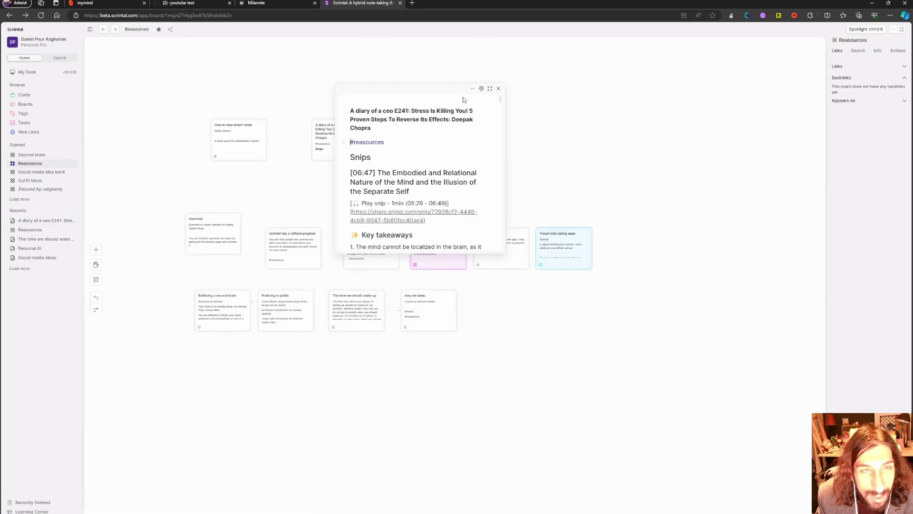
left_click(499, 88)
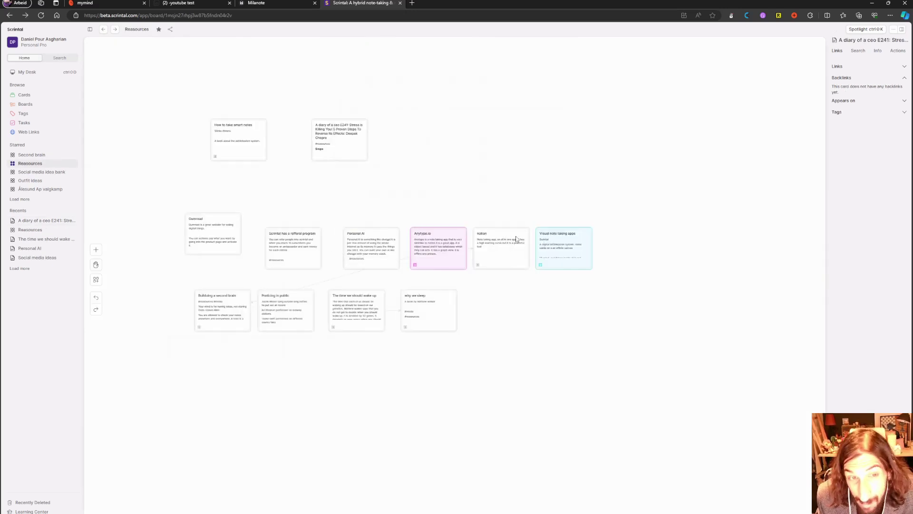
- Link 'A more visual notion' in the Visual note taking apps card to Praticing in public
double_click(561, 250)
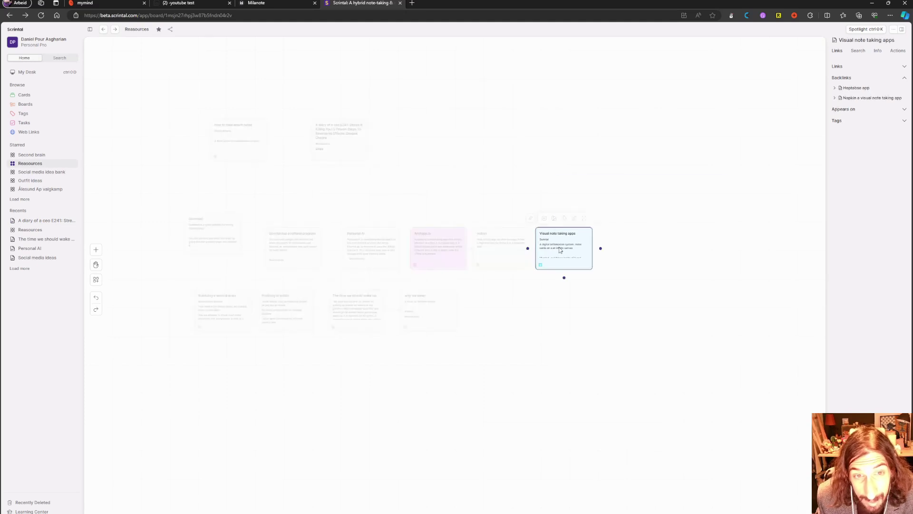
scroll(594, 261, "down", 1)
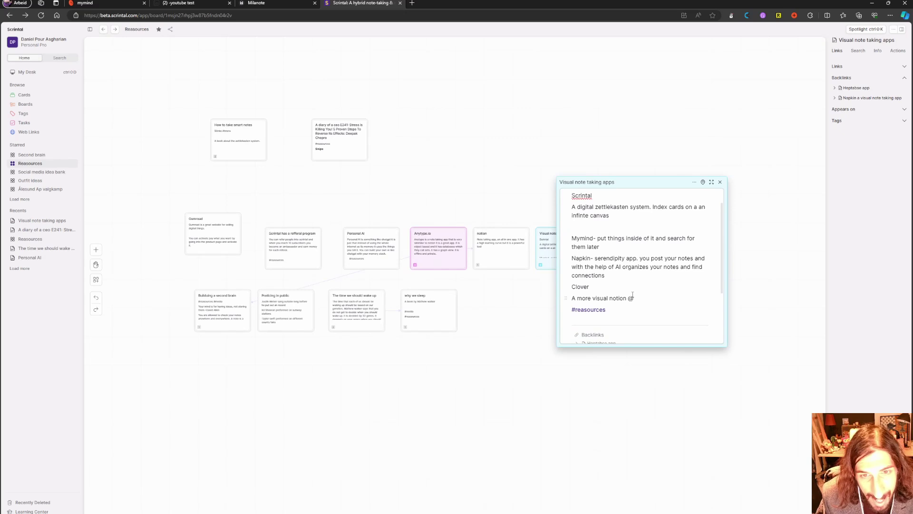
type("/")
key("BackSpace")
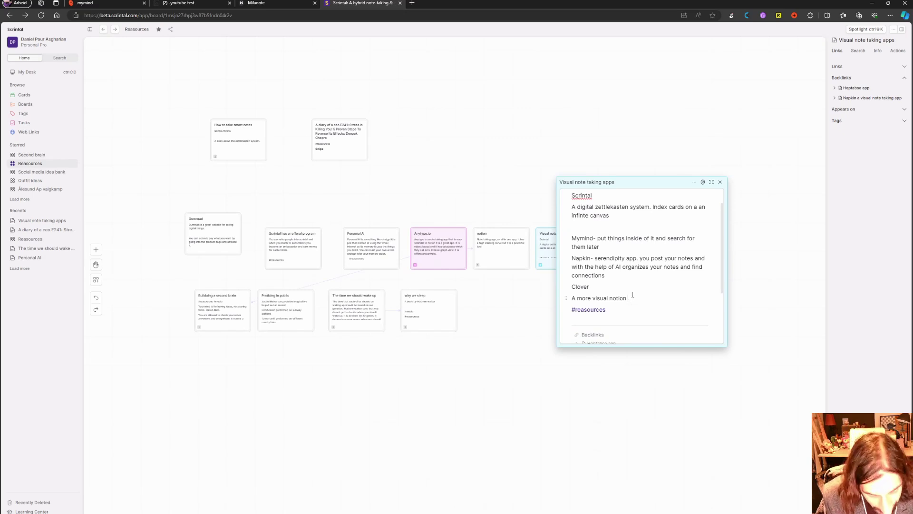
type("+")
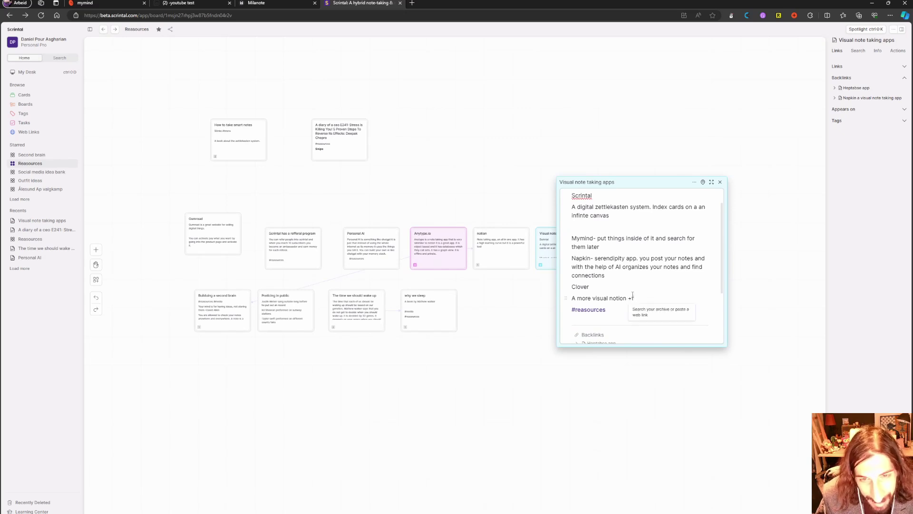
key("BackSpace")
type("+P")
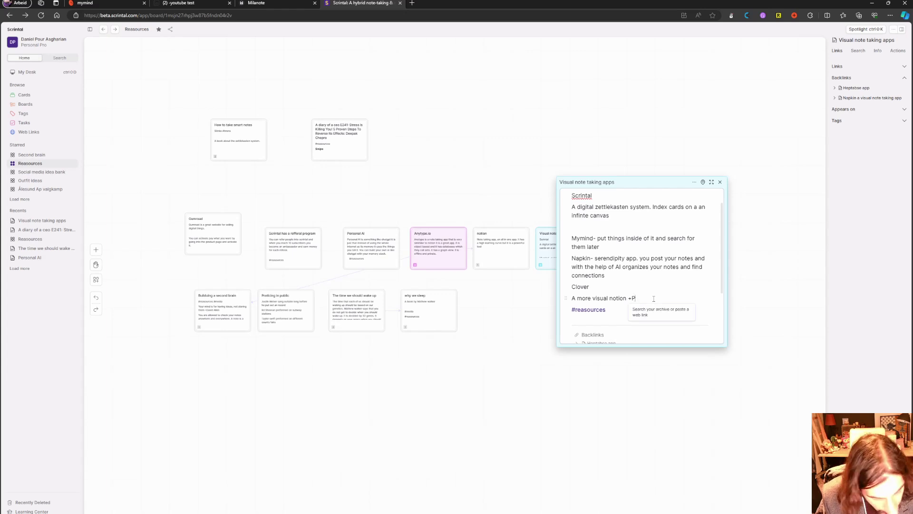
type("RACTING")
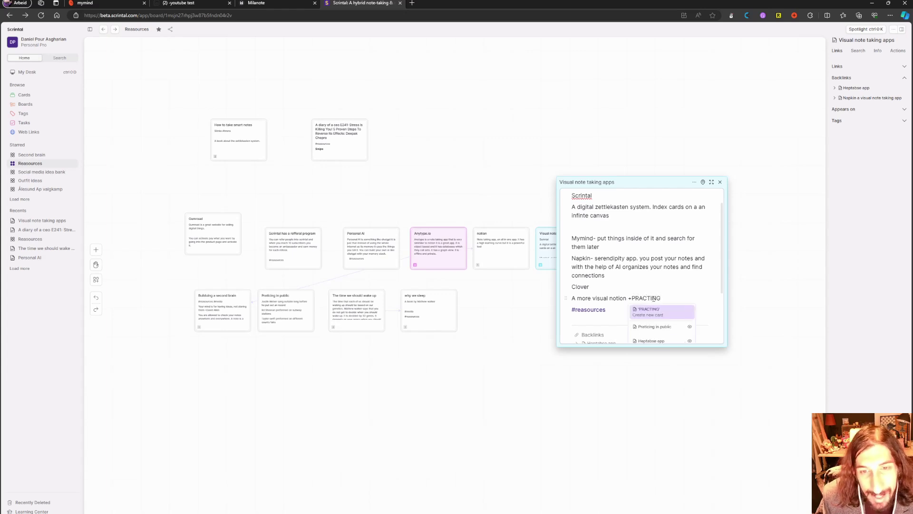
key("Down")
key("Return")
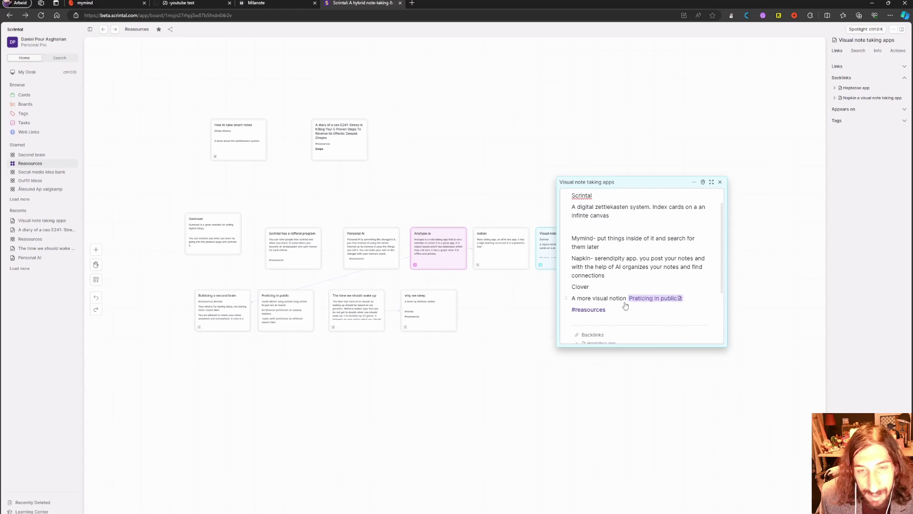
left_click(720, 182)
right_click(449, 312)
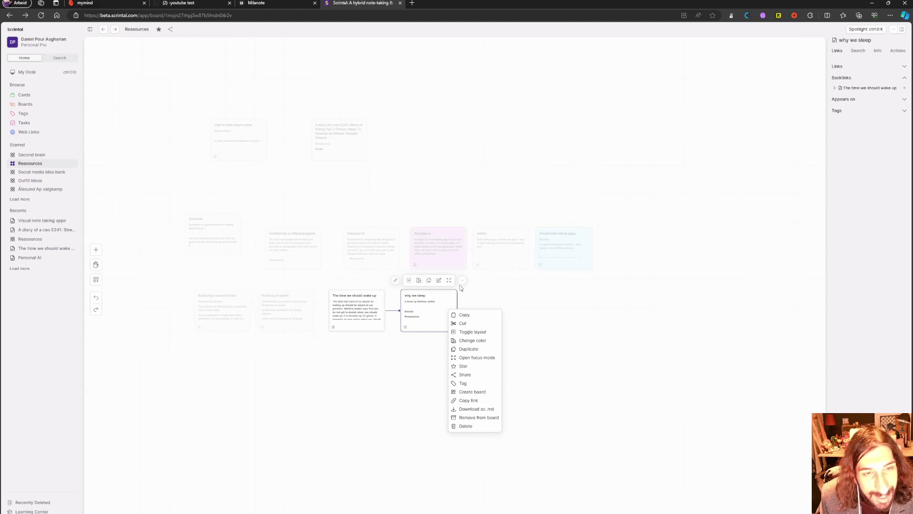
- Connect the why we sleep card to the notion card and check it in a floating window
left_click(458, 306)
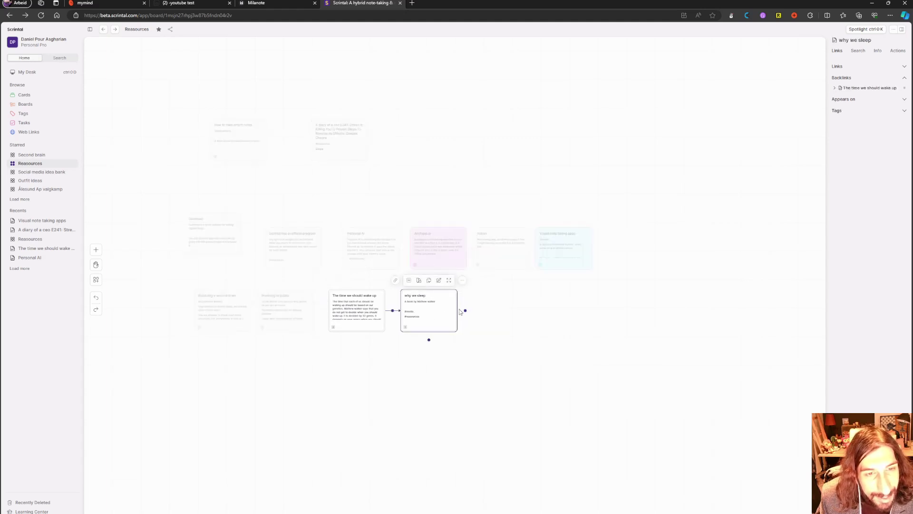
left_click_drag(465, 310, 480, 259)
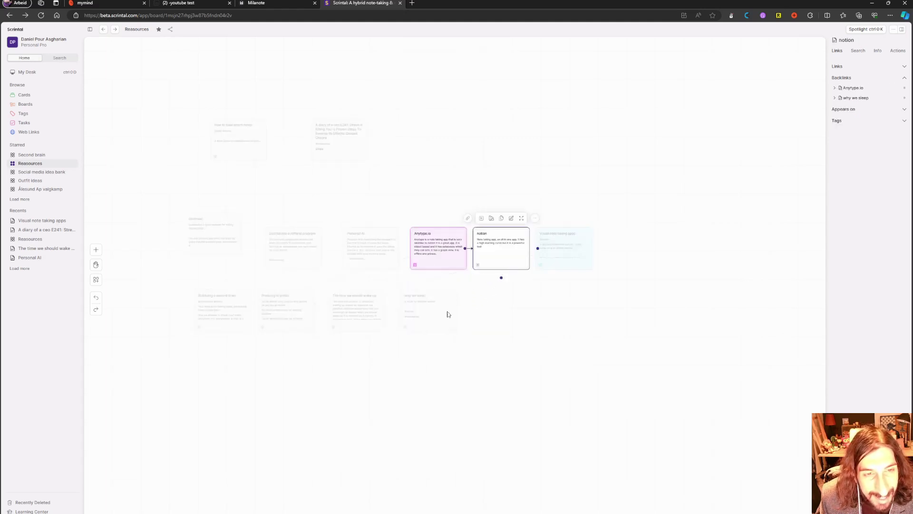
left_click(501, 278)
left_click(462, 298)
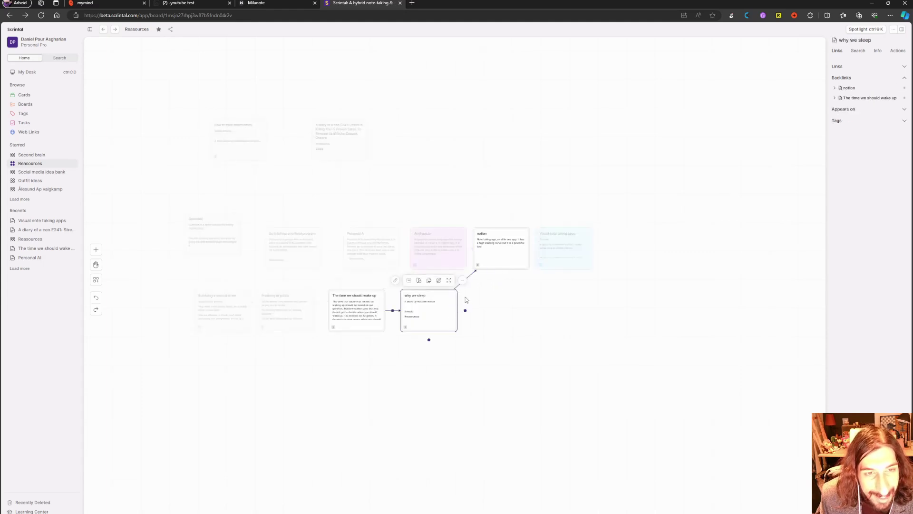
key("Return")
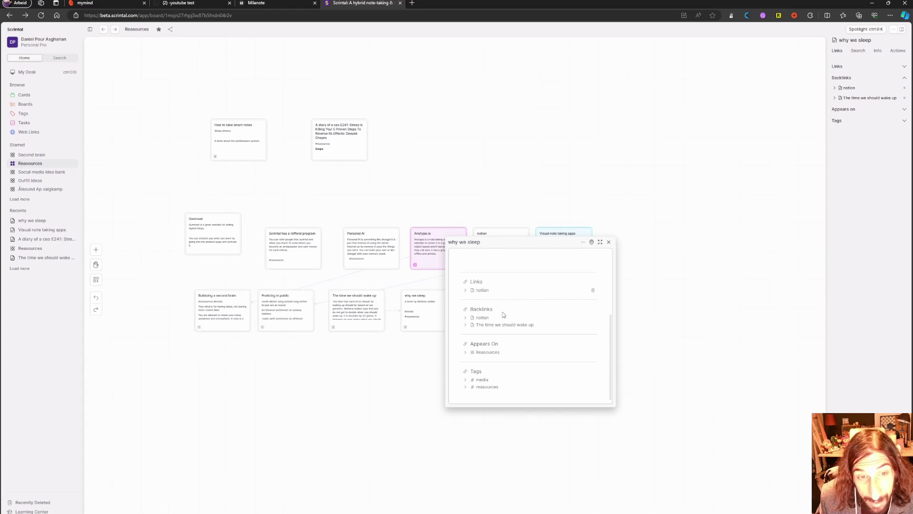
left_click(608, 242)
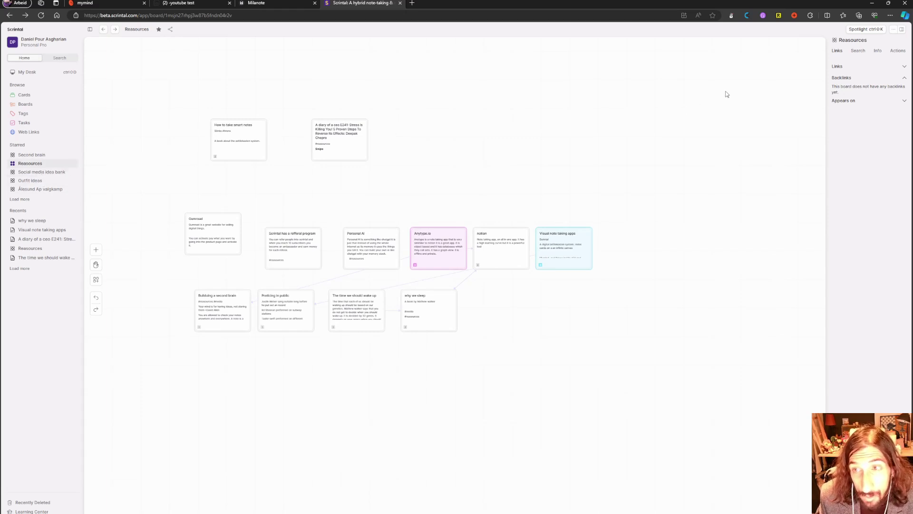
- In Heptabase, look over the task list's Upcoming section, then return to the whiteboard Map
left_click(459, 2)
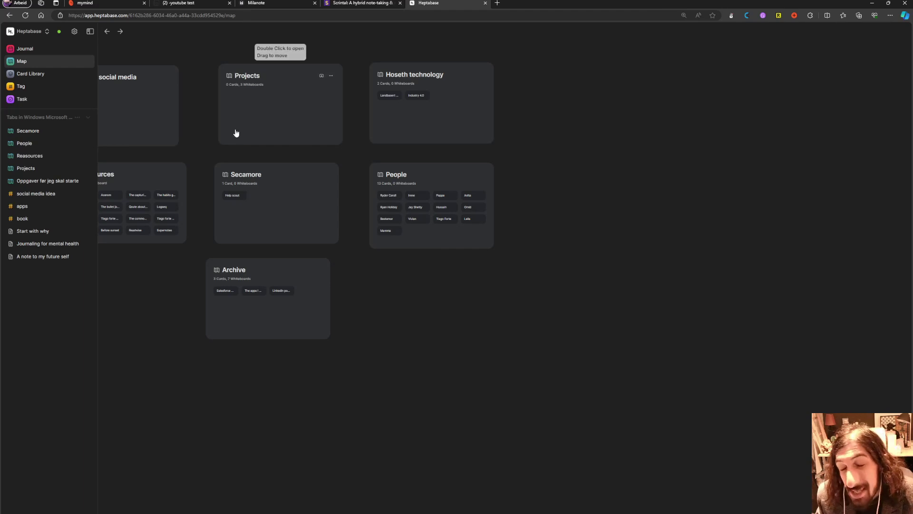
left_click(33, 98)
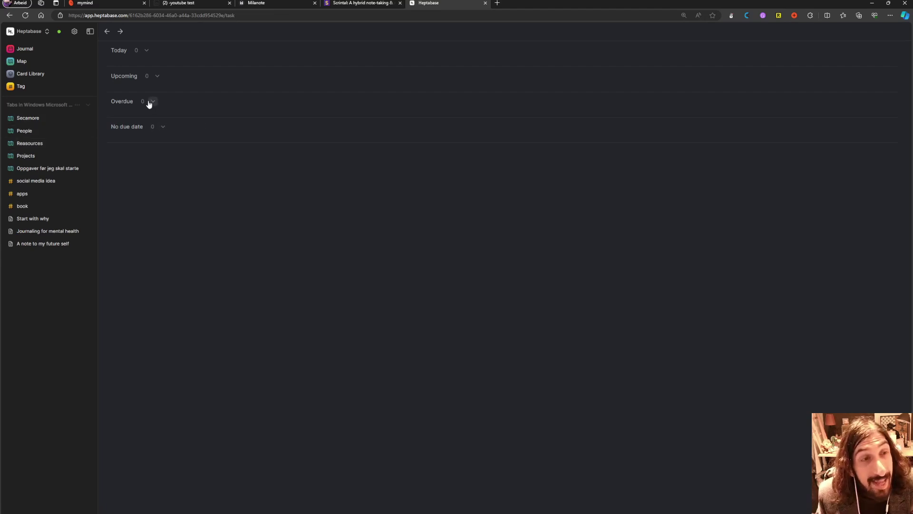
left_click(156, 77)
left_click(156, 76)
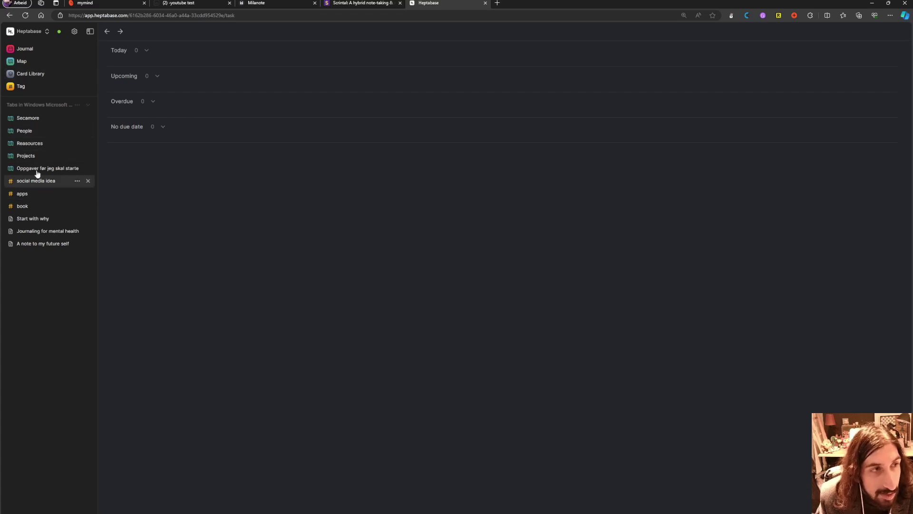
left_click(19, 62)
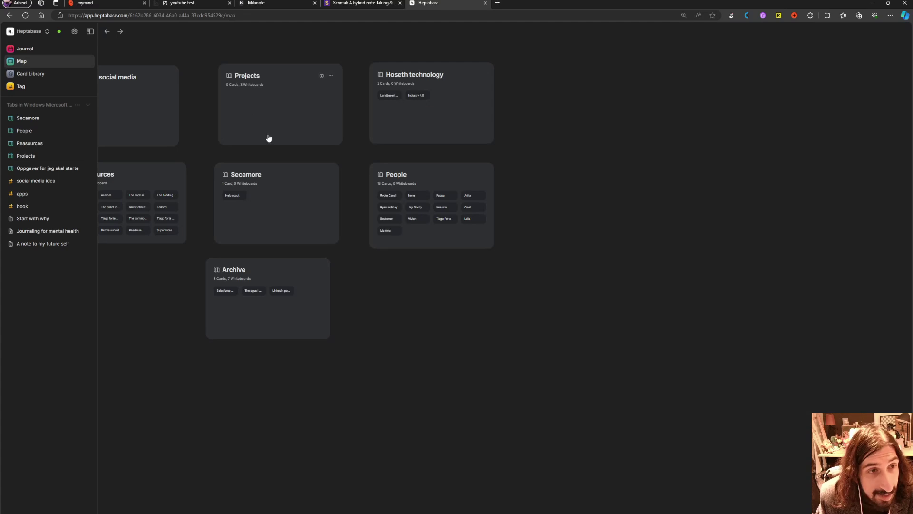
- Open the Tiago forte note-taking card full-page from the Reasources whiteboard
left_click(133, 170)
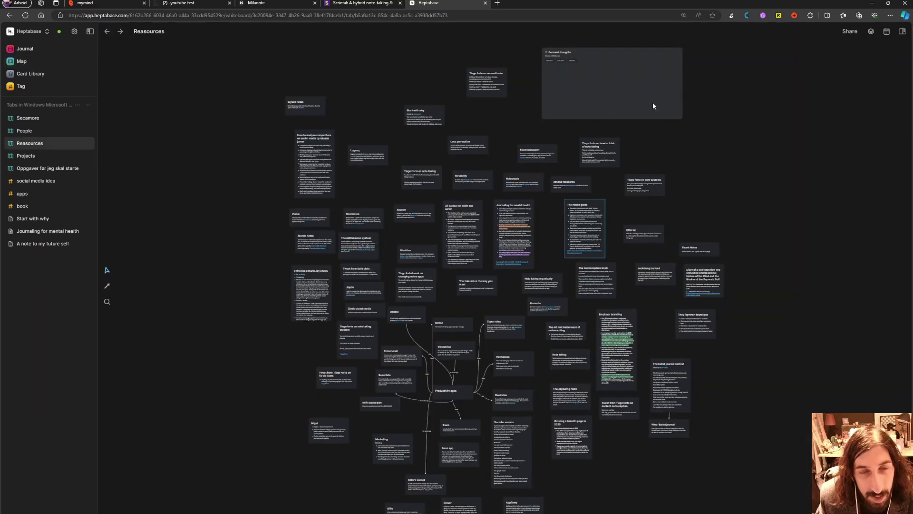
left_click(591, 140)
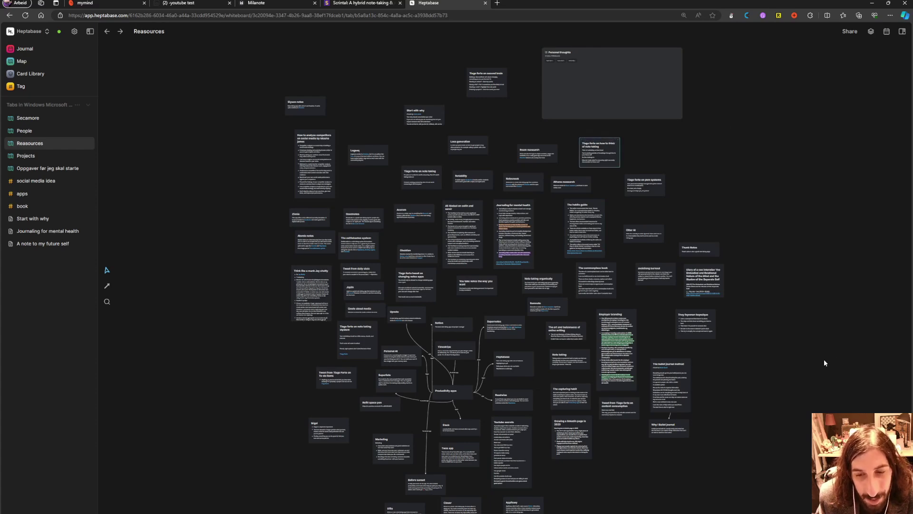
scroll(579, 138, "up", 2)
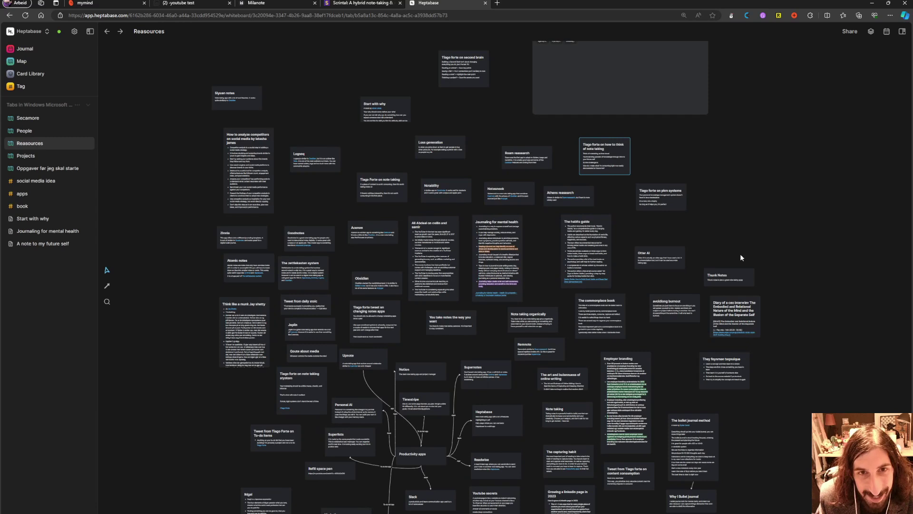
double_click(585, 145)
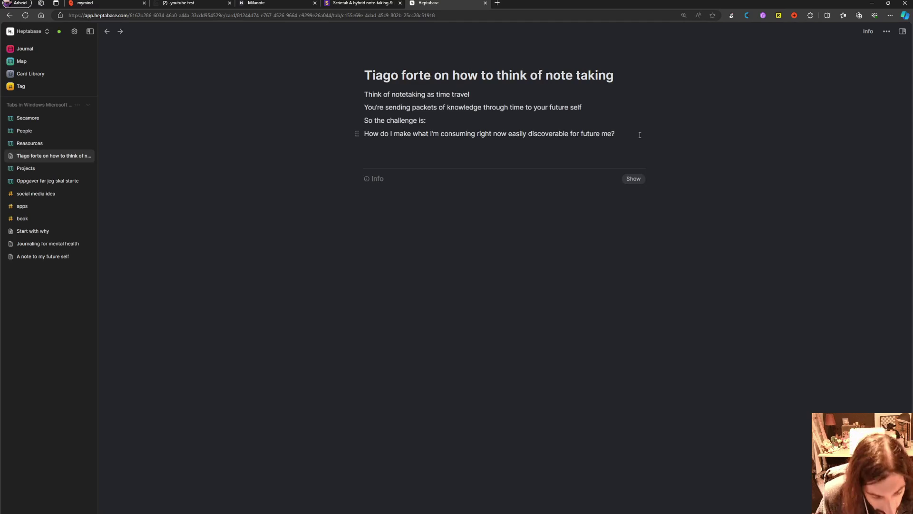
- Add an unchecked to-do 'GO FOR A WALK' on a new line at the card's end
key("Return")
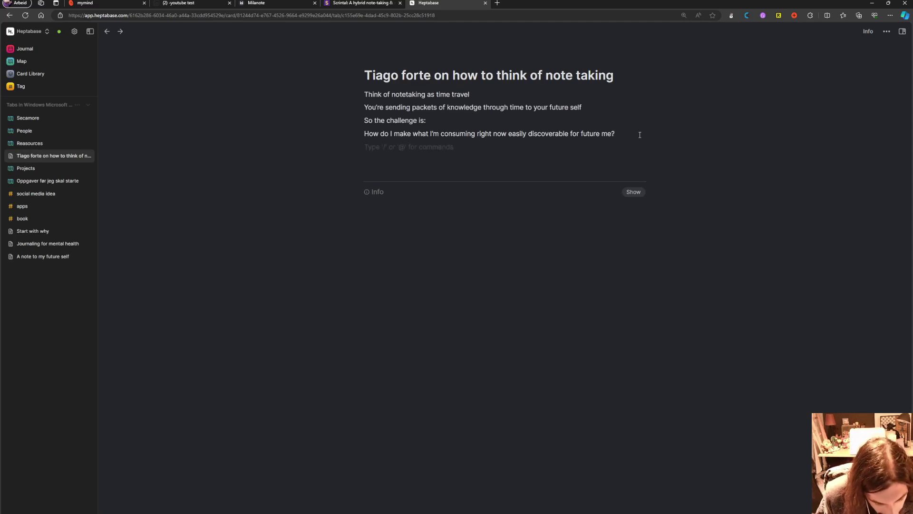
type("[] ")
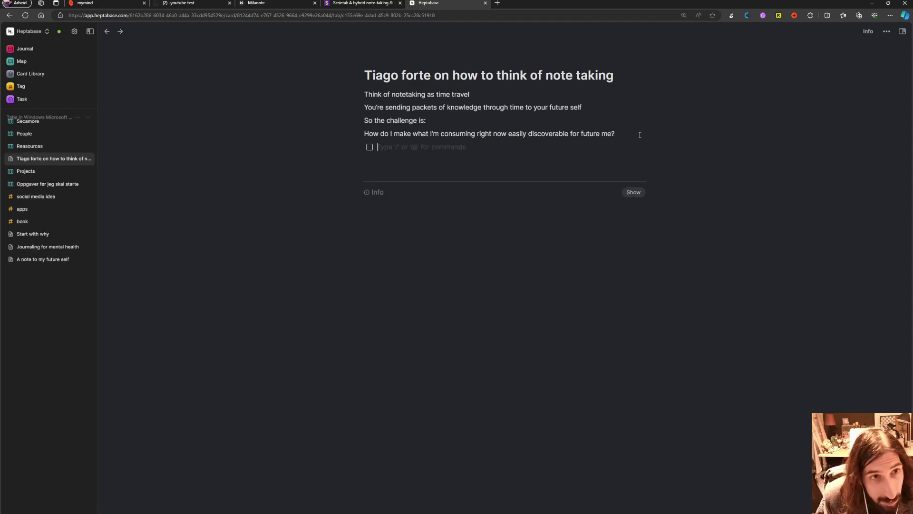
type("GO GO")
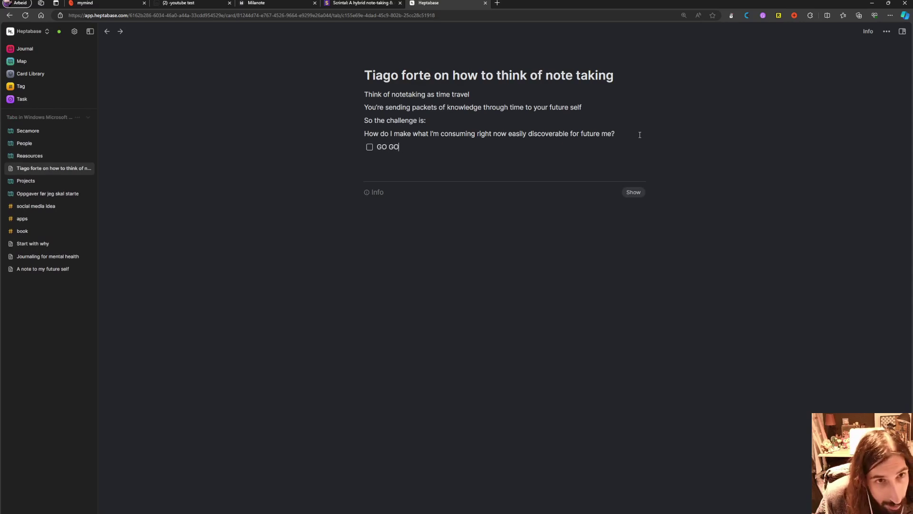
key("BackSpace")
key("BackSpace")
type("FOR A WALK")
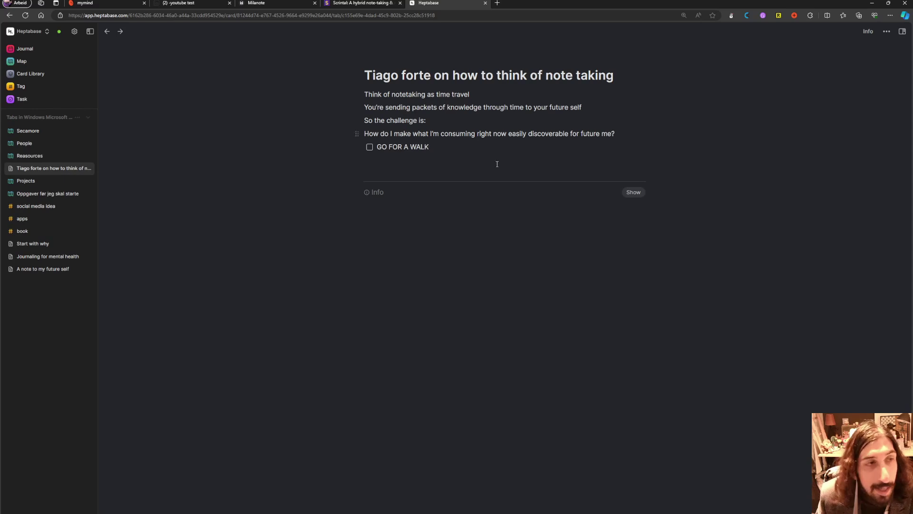
- Check off GO FOR A WALK in the task list, then show the Tags overview
left_click(35, 86)
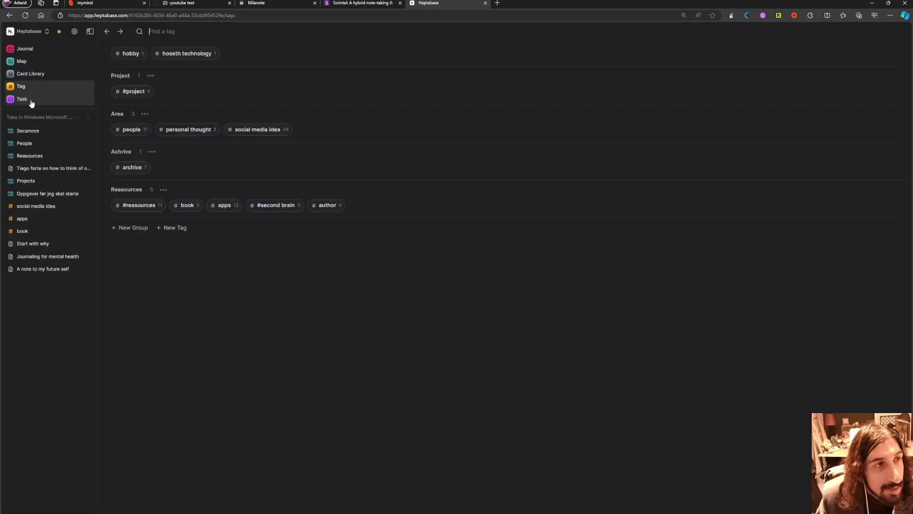
left_click(31, 100)
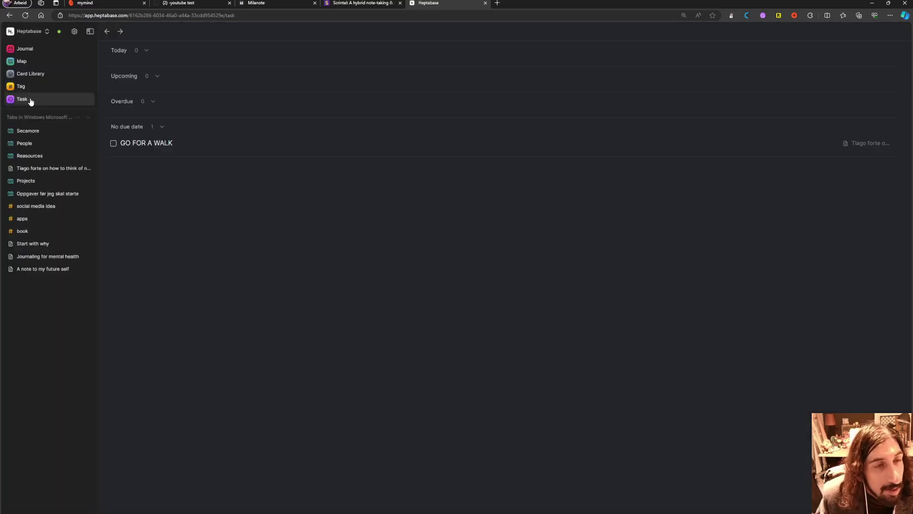
left_click(114, 143)
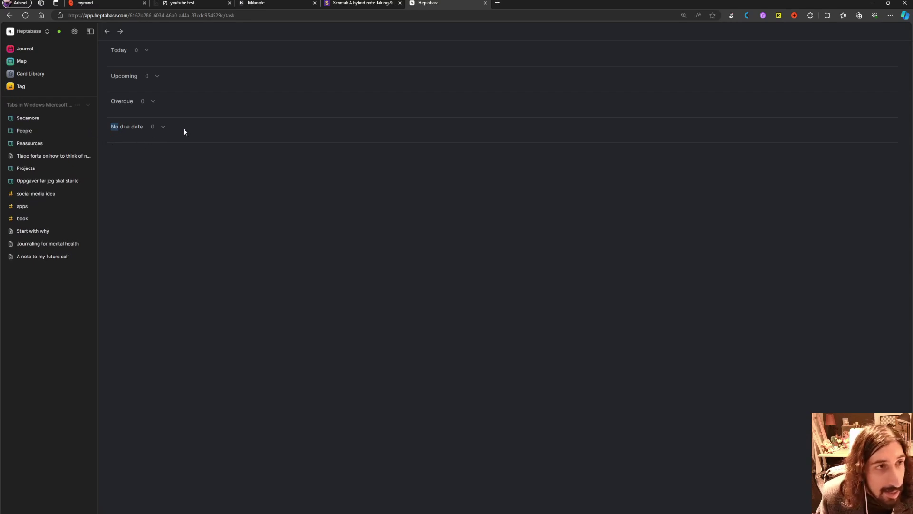
left_click(41, 86)
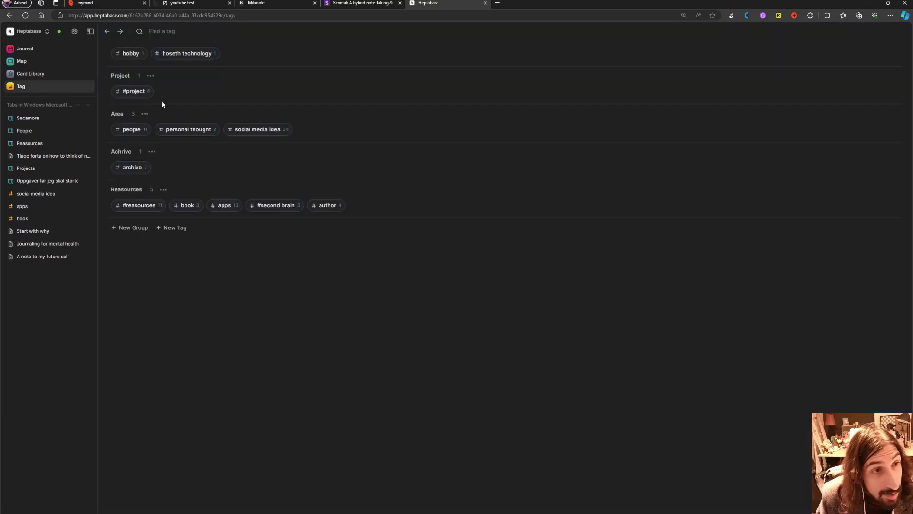
- Open the social media idea tag, view it as Kanban, then return to the Social media ideas table
left_click(259, 133)
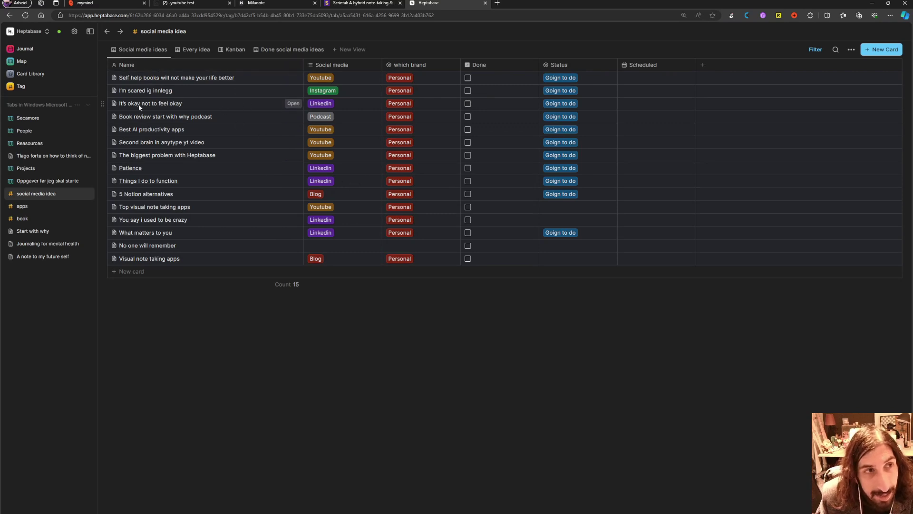
left_click(224, 49)
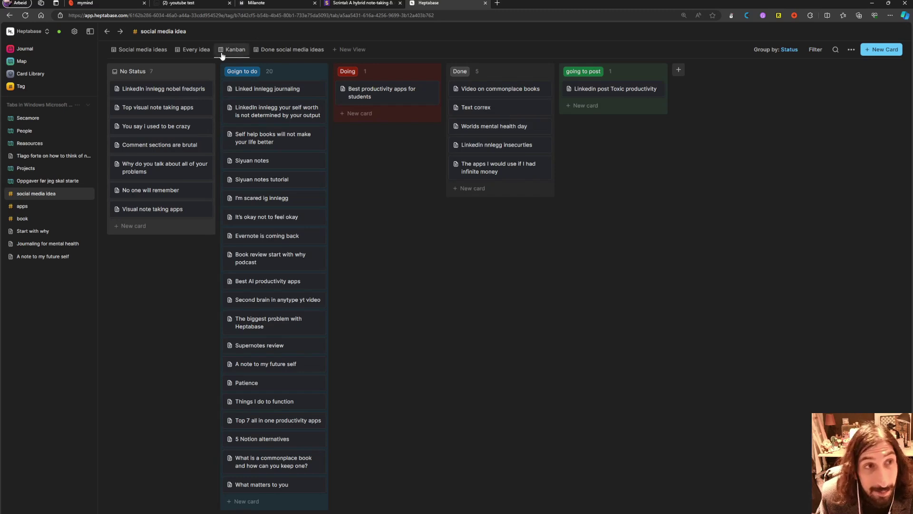
double_click(138, 49)
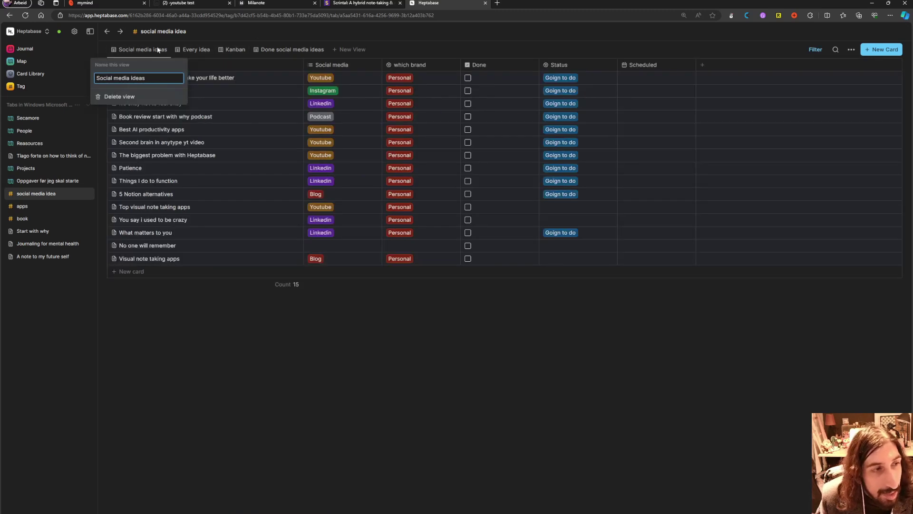
left_click(228, 35)
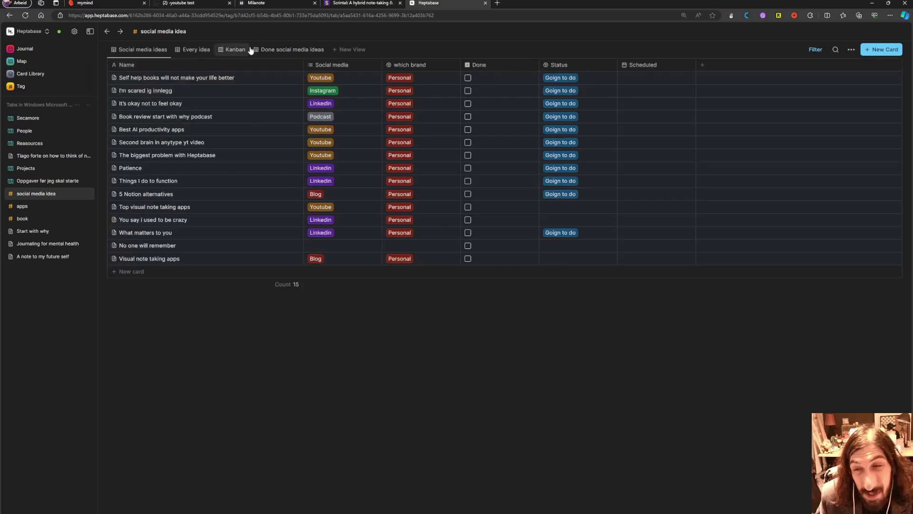
- Open the Journal to today's empty Wednesday, Jan 10, 2024 entry
left_click(24, 50)
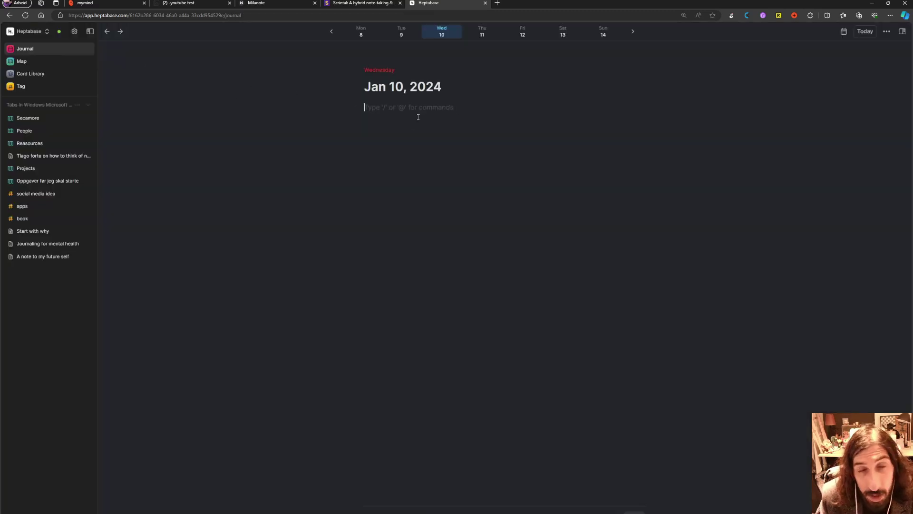